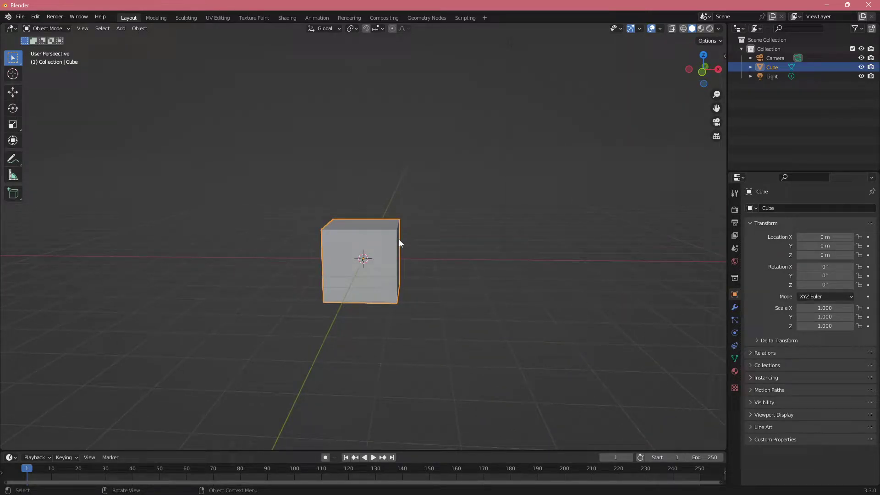
# Add a plane and raise it along the Z axis to about 2.2 m, above the cube
pyautogui.moveTo(397, 240); pyautogui.dragTo(433, 250, button='middle')
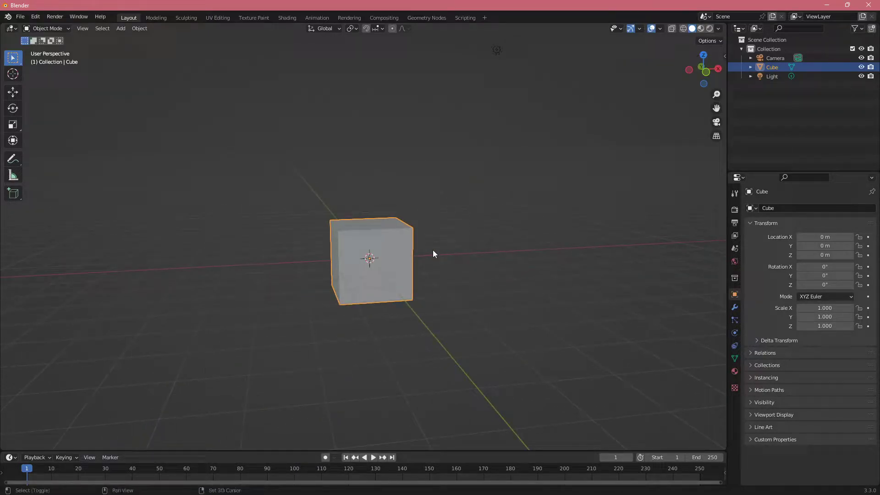
pyautogui.hotkey('shift', 'a')
pyautogui.click(458, 251)
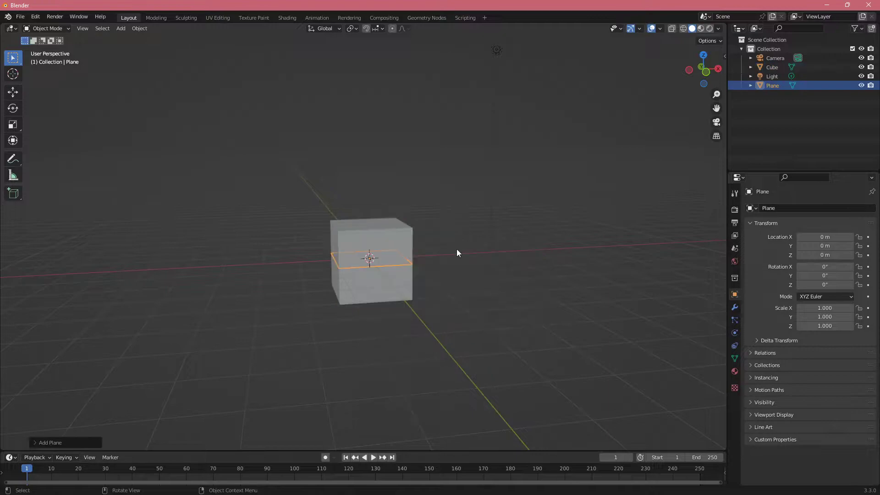
pyautogui.press('g')
pyautogui.press('z')
pyautogui.click(429, 205)
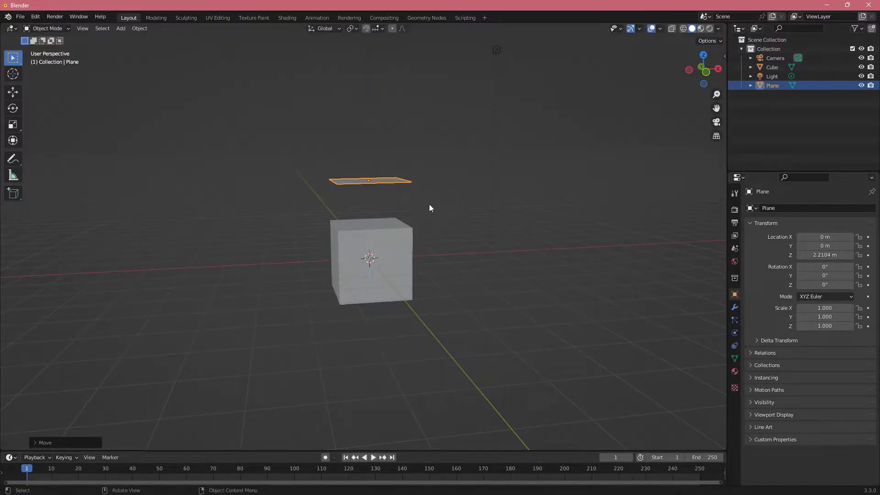
# Scale the plane up uniformly to about 3.04 so it extends well beyond the cube
pyautogui.press('s')
pyautogui.click(565, 219)
pyautogui.moveTo(477, 246); pyautogui.dragTo(438, 262, button='middle')
pyautogui.moveTo(444, 229); pyautogui.dragTo(419, 230, button='middle')
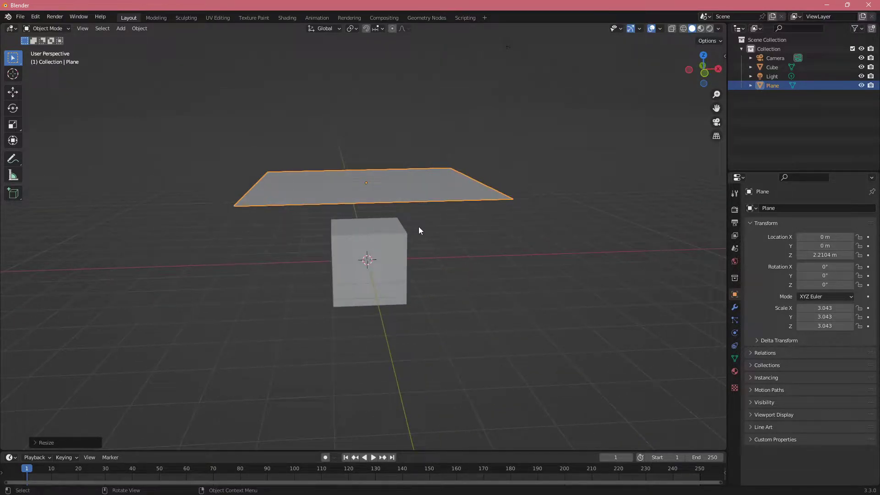
pyautogui.moveTo(345, 246); pyautogui.dragTo(322, 257, button='middle')
pyautogui.press('Tab')
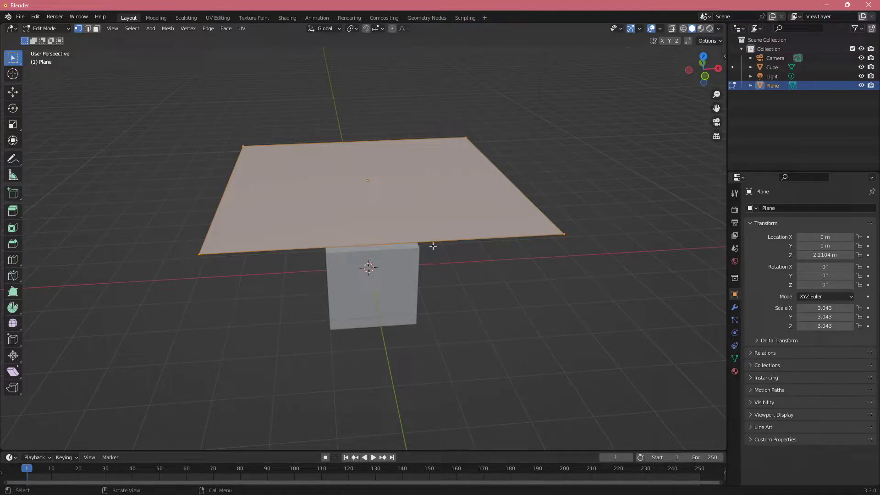
pyautogui.moveTo(441, 269); pyautogui.dragTo(428, 236, button='middle')
pyautogui.press('Tab')
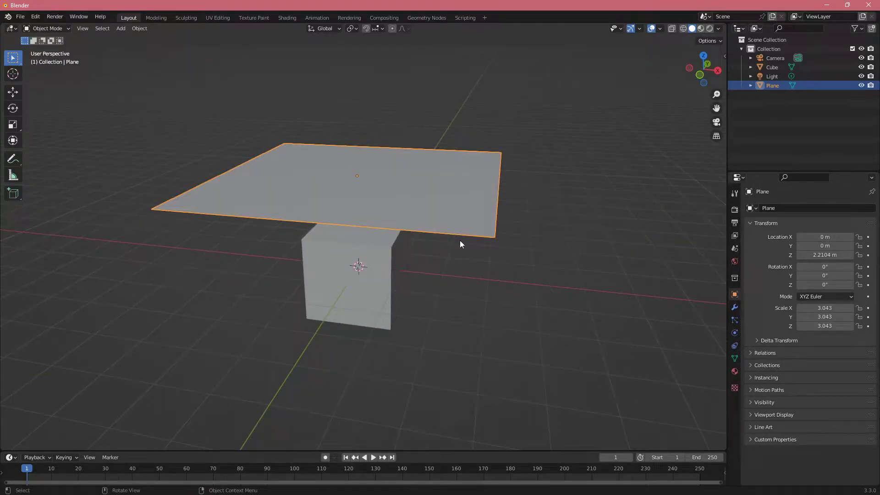
# Add a Subdivision Surface modifier to the plane with viewport and render levels of 3, using the Simple type
pyautogui.click(735, 307)
pyautogui.click(779, 208)
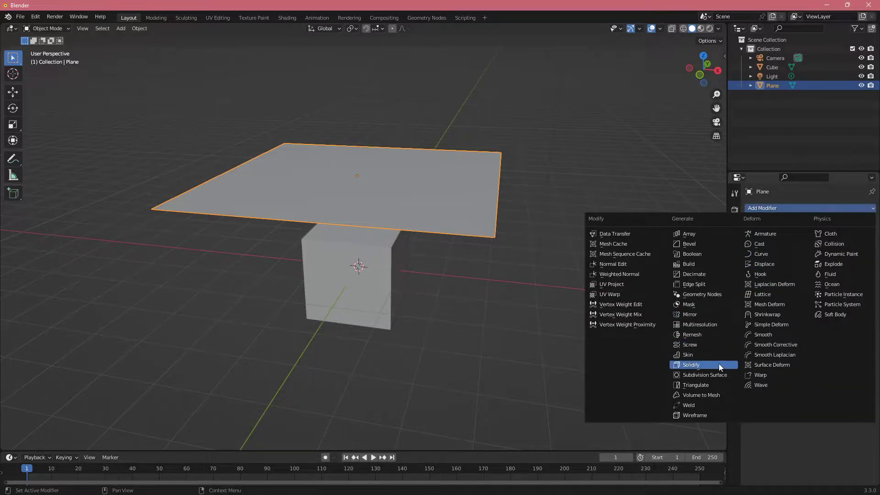
pyautogui.click(706, 375)
pyautogui.click(859, 248)
pyautogui.click(859, 248)
pyautogui.click(860, 257)
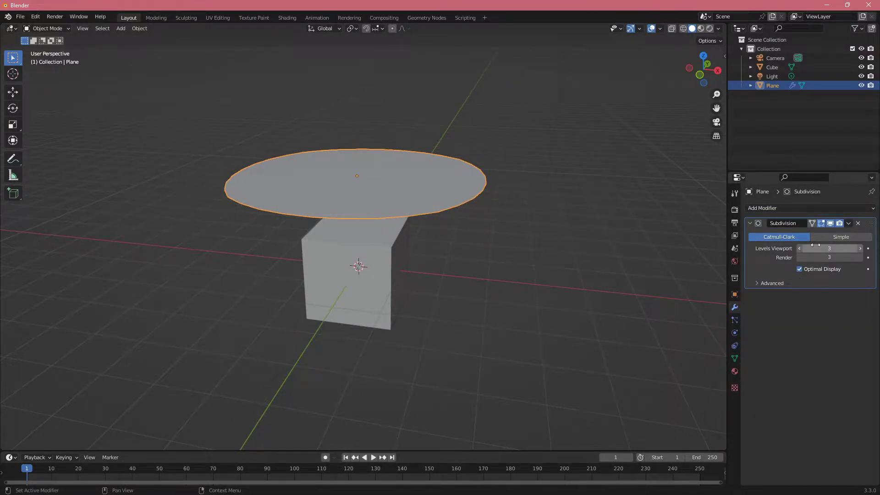
pyautogui.moveTo(412, 216); pyautogui.dragTo(393, 279, button='middle')
pyautogui.scroll(3, 388, 278)
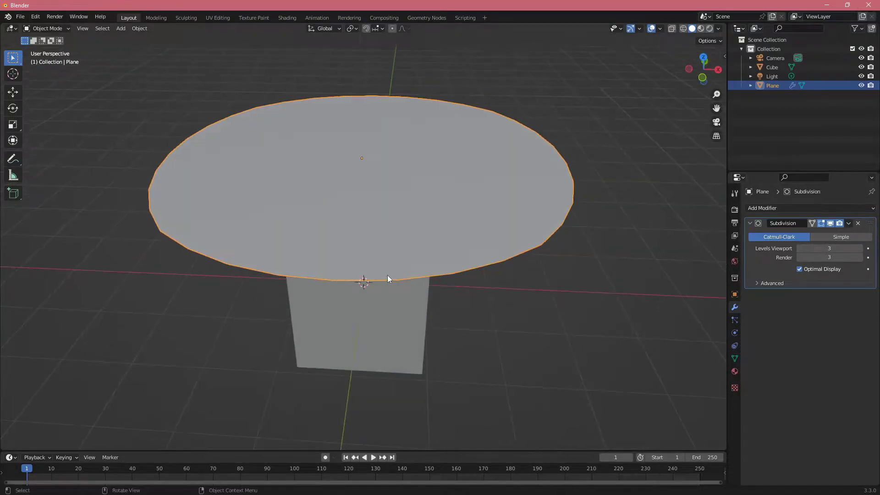
pyautogui.scroll(-2, 388, 279)
pyautogui.click(848, 235)
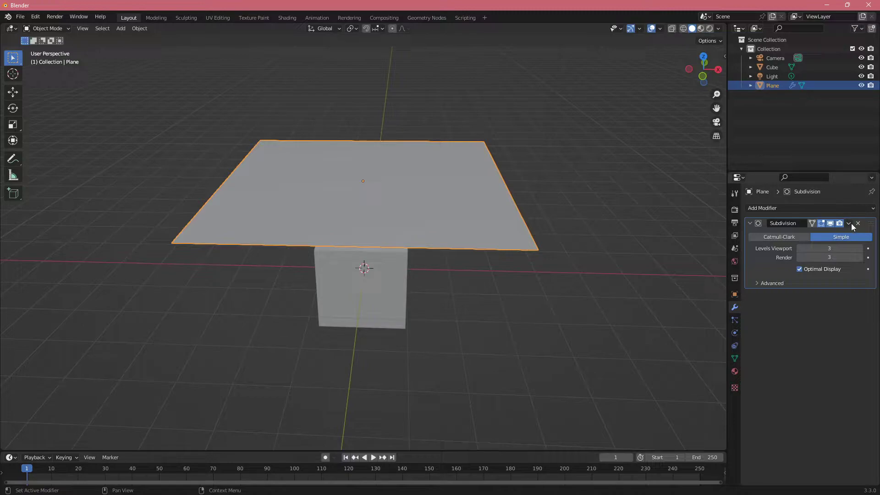
# Examine the subdivided plane from several angles in wireframe shading and return to solid shading
pyautogui.press('z')
pyautogui.click(263, 260)
pyautogui.moveTo(262, 260); pyautogui.dragTo(323, 255, button='middle')
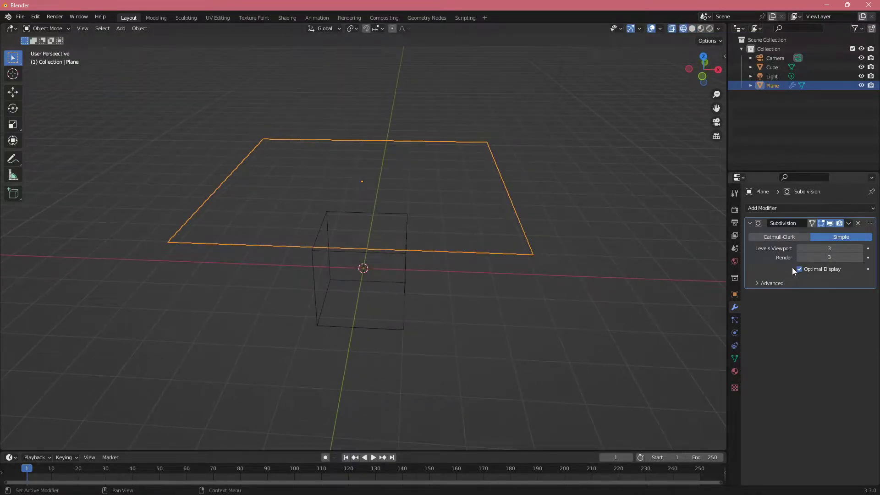
pyautogui.click(773, 283)
pyautogui.click(776, 285)
pyautogui.press('z')
pyautogui.click(581, 257)
pyautogui.moveTo(471, 259)
pyautogui.mouseDown(button='middle')
pyautogui.moveTo(458, 243)
pyautogui.moveTo(456, 267)
pyautogui.mouseUp(button='middle')
pyautogui.moveTo(504, 248); pyautogui.dragTo(462, 251, button='middle')
pyautogui.press('z')
pyautogui.click(400, 258)
pyautogui.moveTo(399, 257)
pyautogui.mouseDown(button='middle')
pyautogui.moveTo(441, 257)
pyautogui.moveTo(419, 232)
pyautogui.moveTo(669, 255)
pyautogui.moveTo(609, 263)
pyautogui.moveTo(539, 246)
pyautogui.moveTo(526, 257)
pyautogui.moveTo(546, 259)
pyautogui.mouseUp(button='middle')
pyautogui.press('z')
pyautogui.click(474, 255)
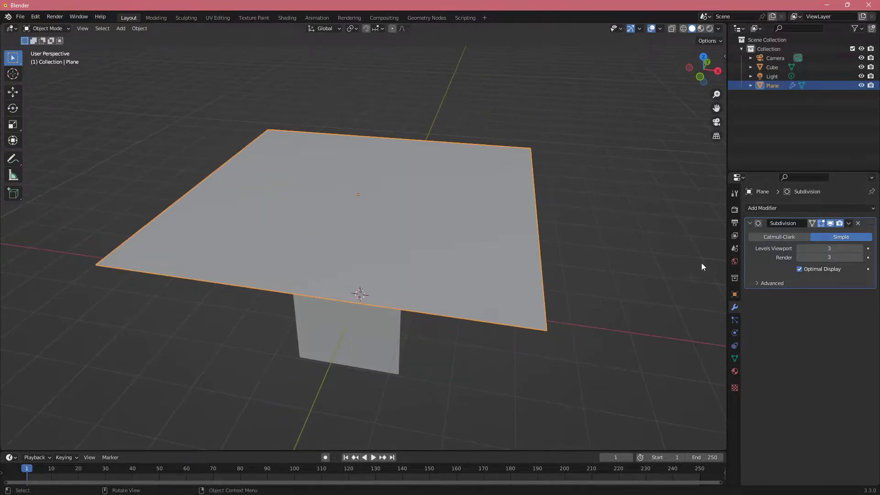
# Apply the Subdivision modifier, check the plane's mesh in Edit Mode, and undo the application
pyautogui.click(848, 223)
pyautogui.click(835, 236)
pyautogui.press('Tab')
pyautogui.moveTo(457, 245)
pyautogui.mouseDown(button='middle')
pyautogui.moveTo(433, 240)
pyautogui.moveTo(507, 240)
pyautogui.moveTo(458, 233)
pyautogui.mouseUp(button='middle')
pyautogui.scroll(-3, 474, 240)
pyautogui.press('Tab')
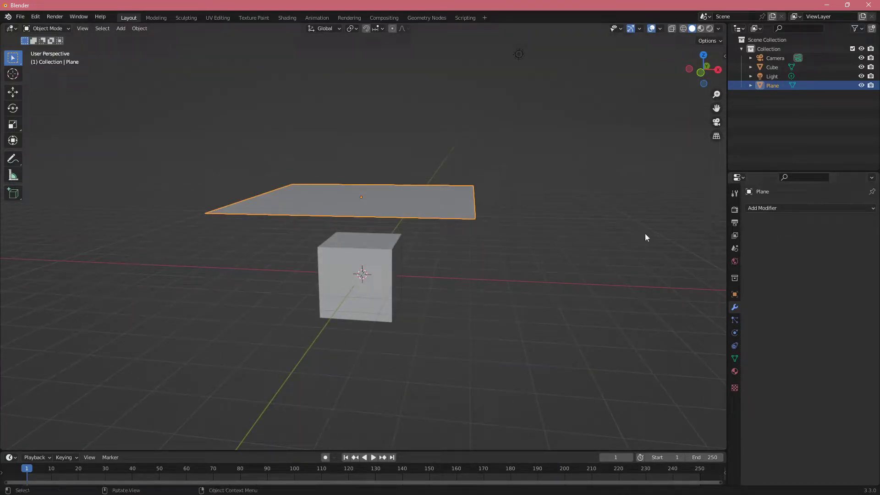
pyautogui.hotkey('ctrl', '3')
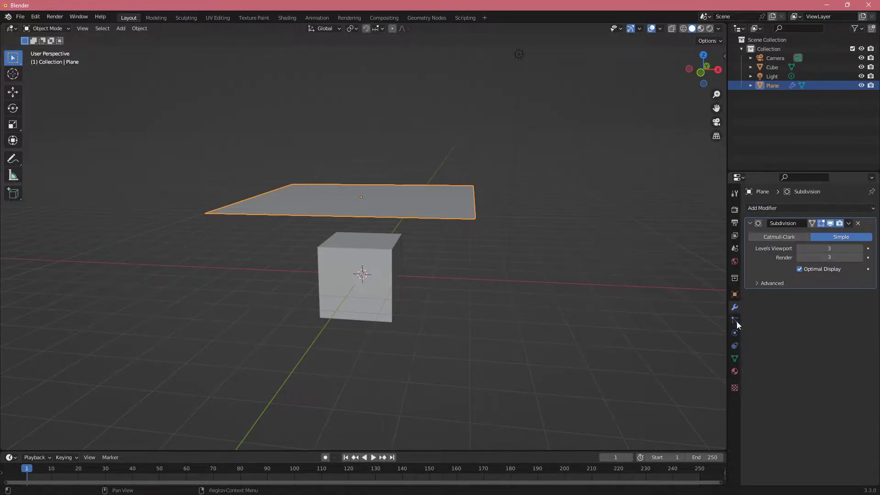
# Give the plane cloth physics, preview its fall in playback, and return the timeline to frame 0
pyautogui.click(735, 333)
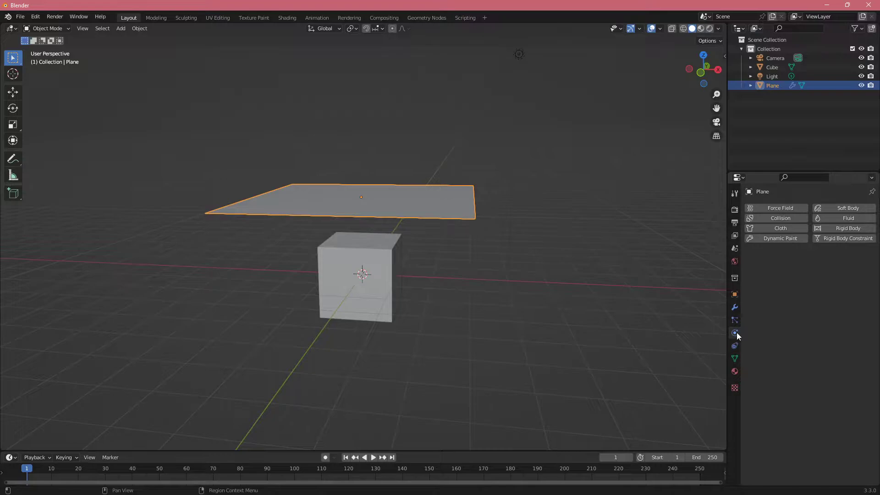
pyautogui.click(780, 228)
pyautogui.moveTo(504, 282); pyautogui.dragTo(450, 287, button='middle')
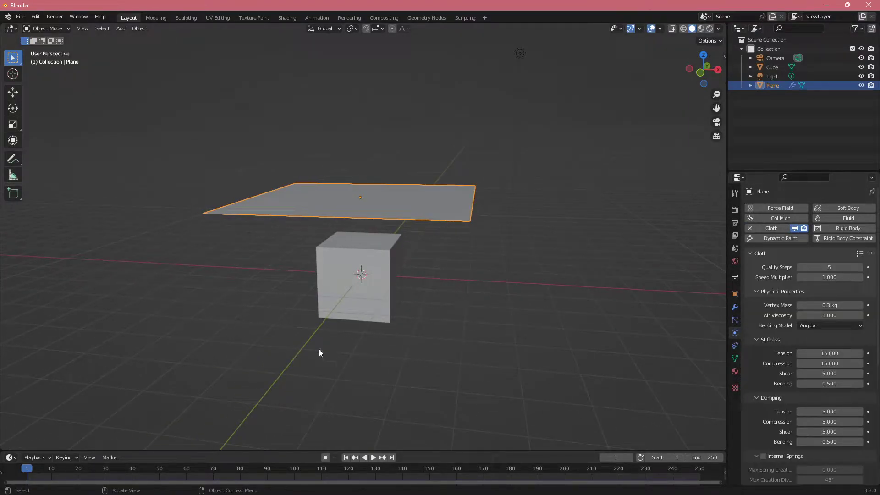
pyautogui.press('space')
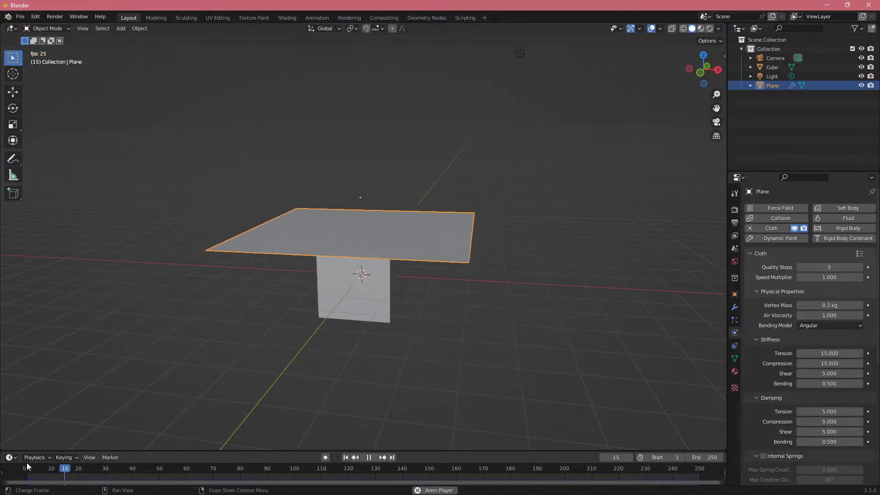
pyautogui.press('space')
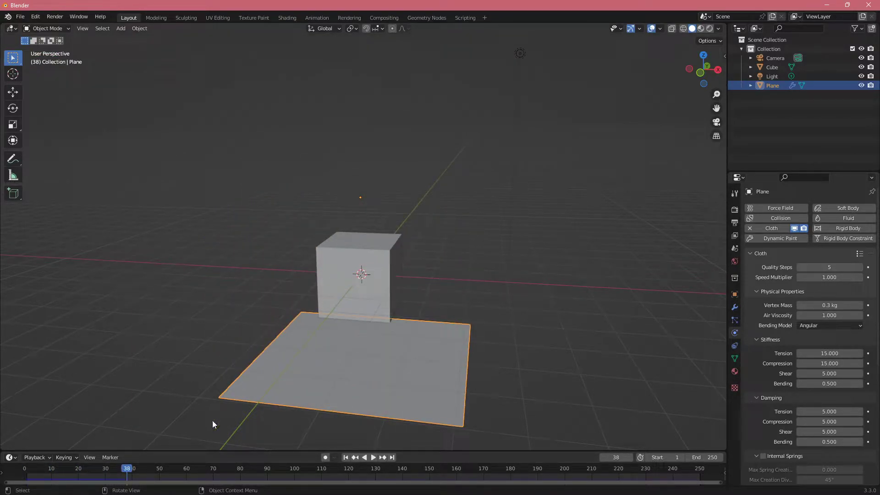
pyautogui.moveTo(101, 471); pyautogui.dragTo(22, 471)
# Add collision physics to the cube and play the simulation to test the cloth landing on it
pyautogui.click(340, 290)
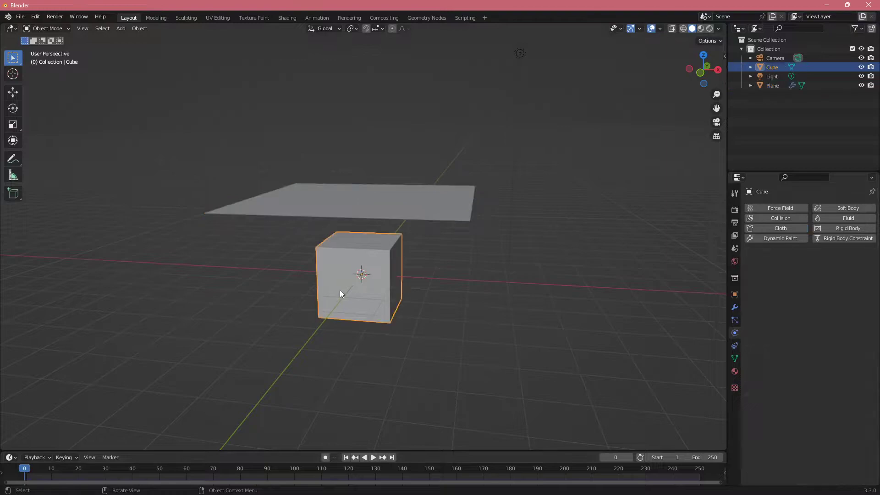
pyautogui.click(764, 220)
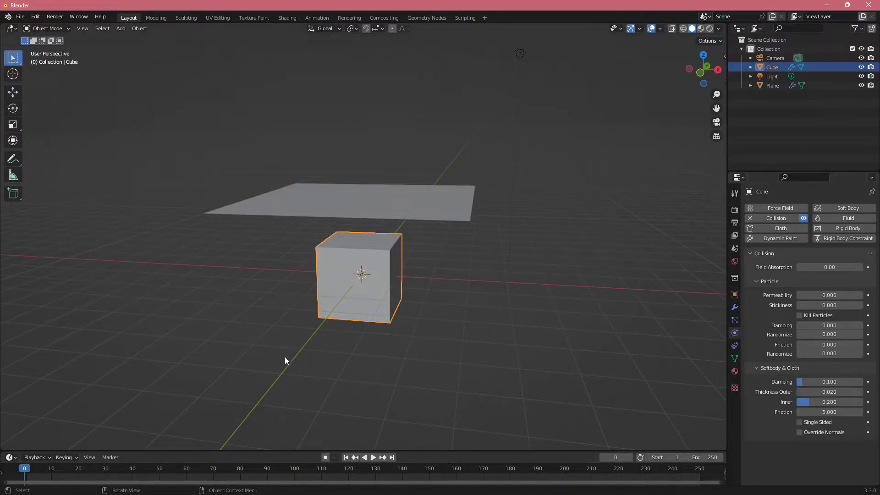
pyautogui.press('space')
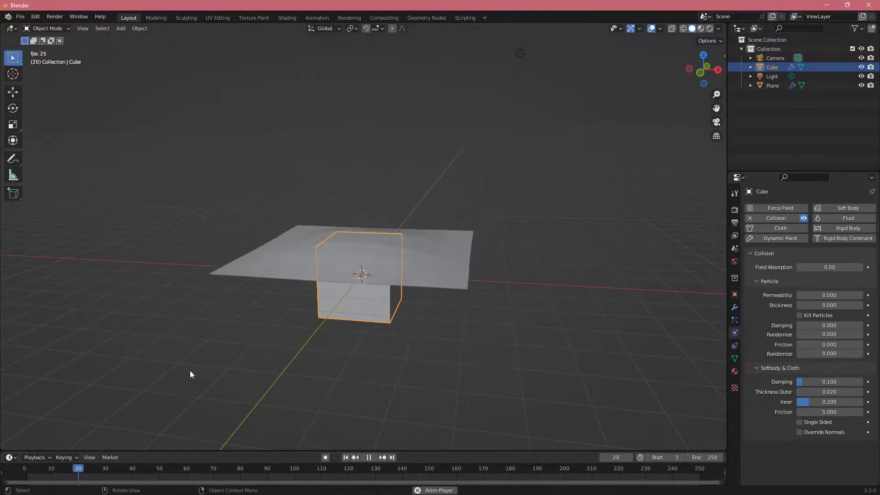
pyautogui.scroll(2, 326, 300)
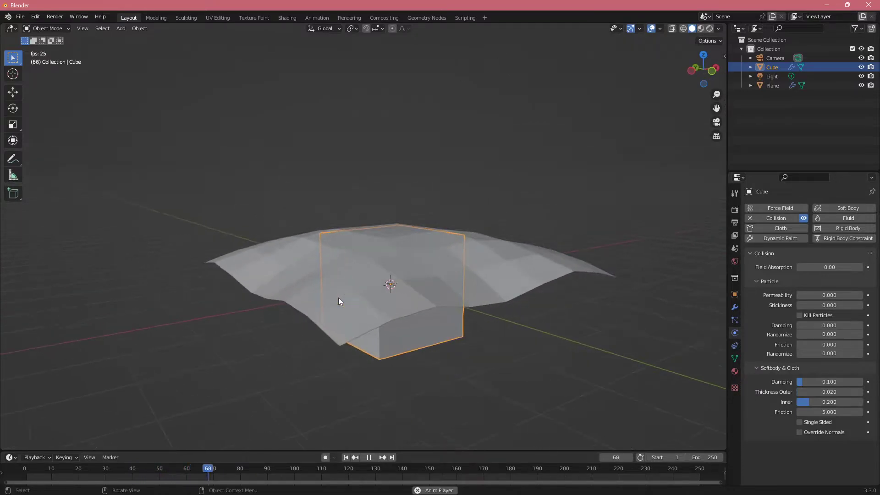
pyautogui.press('space')
# Go to frame 70 and raise the plane's Subdivision viewport and render levels to 5
pyautogui.moveTo(243, 470); pyautogui.dragTo(214, 460)
pyautogui.click(386, 276)
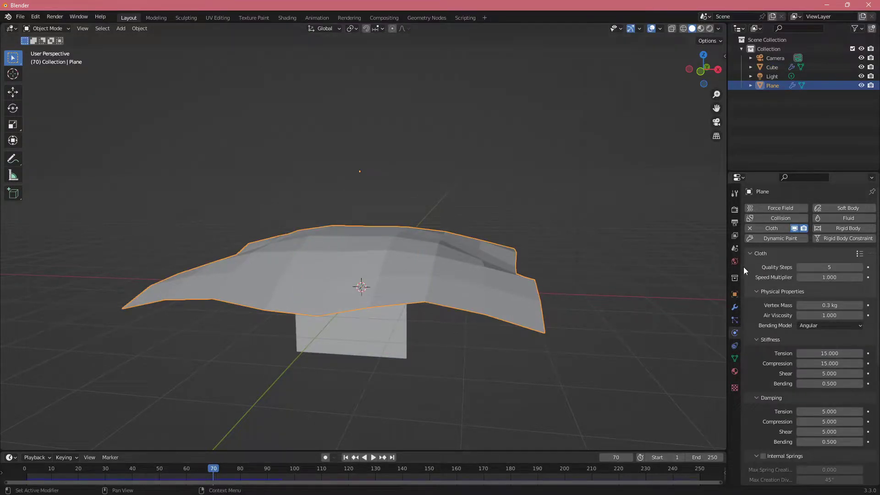
pyautogui.click(734, 307)
pyautogui.click(860, 249)
pyautogui.click(860, 249)
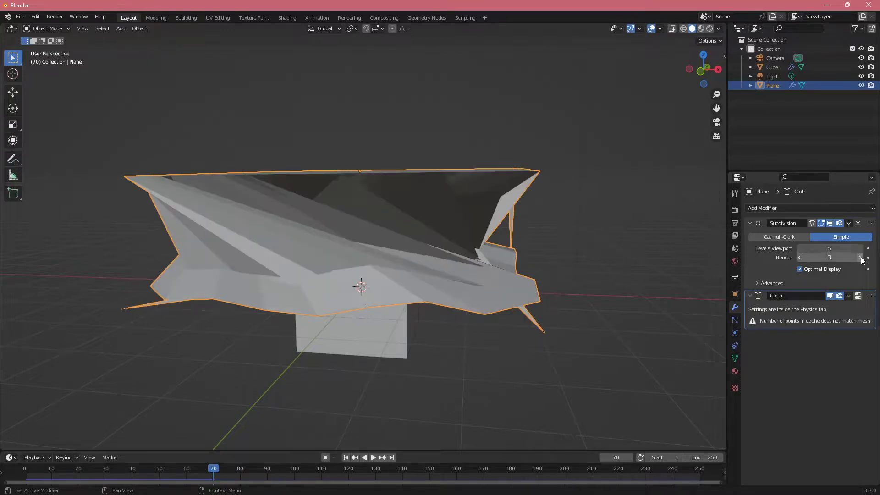
pyautogui.moveTo(300, 257); pyautogui.dragTo(330, 274, button='middle')
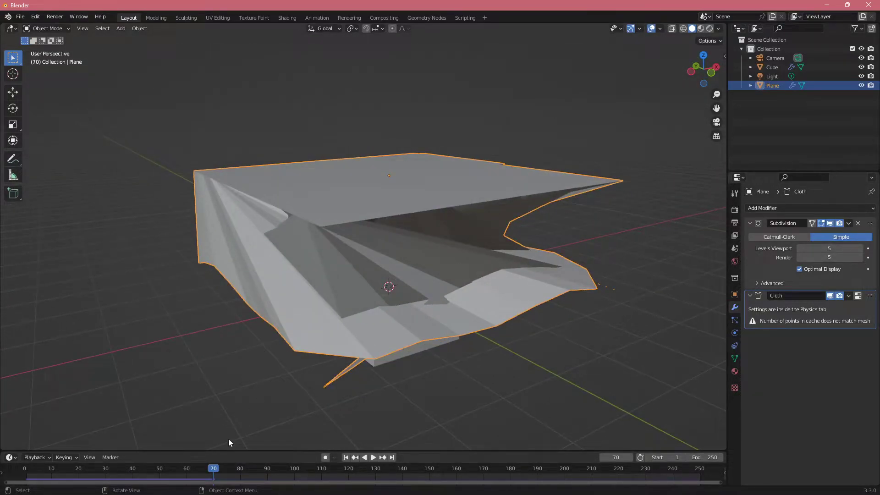
# Play the cloth simulation from frame 0 and examine how the denser plane drapes over the cube
pyautogui.moveTo(214, 460); pyautogui.dragTo(23, 467)
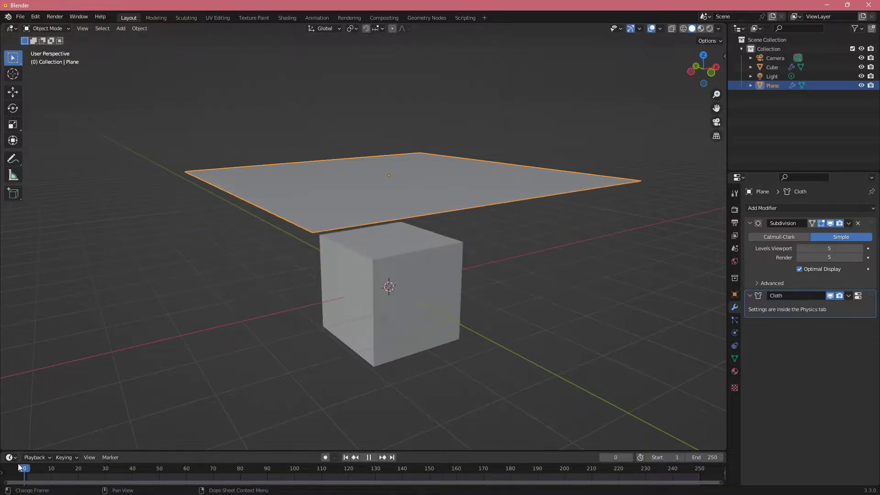
pyautogui.moveTo(247, 341); pyautogui.dragTo(224, 339, button='middle')
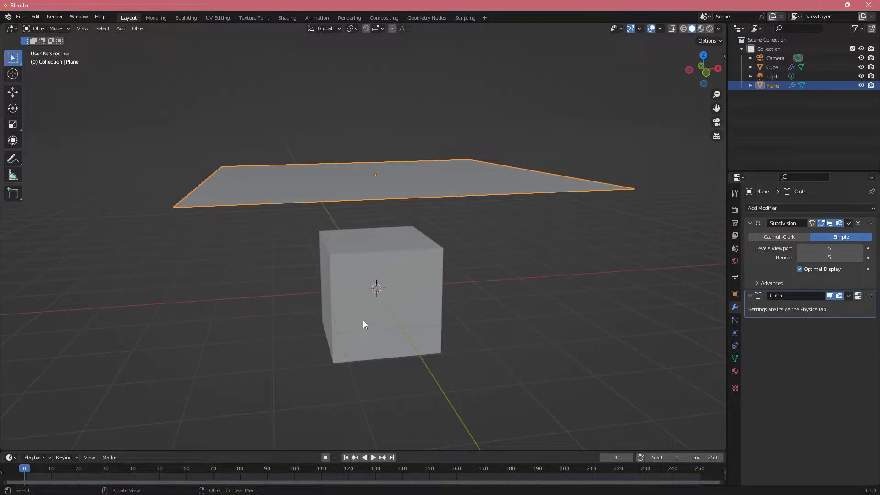
pyautogui.moveTo(363, 321); pyautogui.dragTo(345, 315, button='middle')
pyautogui.press('space')
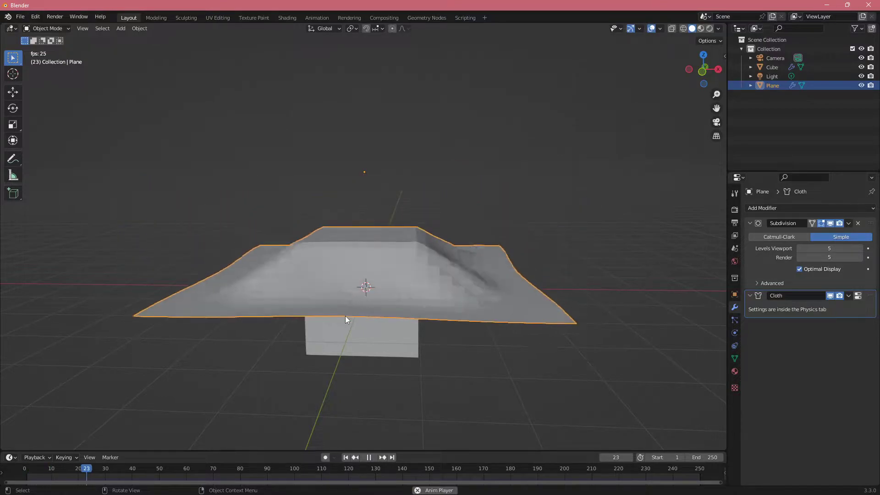
pyautogui.press('space')
pyautogui.moveTo(326, 320); pyautogui.dragTo(324, 343, button='middle')
pyautogui.press('space')
pyautogui.scroll(2, 325, 347)
pyautogui.moveTo(253, 341); pyautogui.dragTo(331, 425, button='middle')
pyautogui.press('space')
pyautogui.press('space')
# Scrub back through the simulation to frame 122 and inspect the folds of the draped cloth
pyautogui.click(407, 469)
pyautogui.moveTo(407, 469); pyautogui.dragTo(394, 470)
pyautogui.moveTo(535, 353)
pyautogui.mouseDown(button='middle')
pyautogui.moveTo(427, 357)
pyautogui.moveTo(529, 342)
pyautogui.mouseUp(button='middle')
pyautogui.moveTo(395, 468); pyautogui.dragTo(356, 460)
pyautogui.moveTo(288, 362); pyautogui.dragTo(468, 352, button='middle')
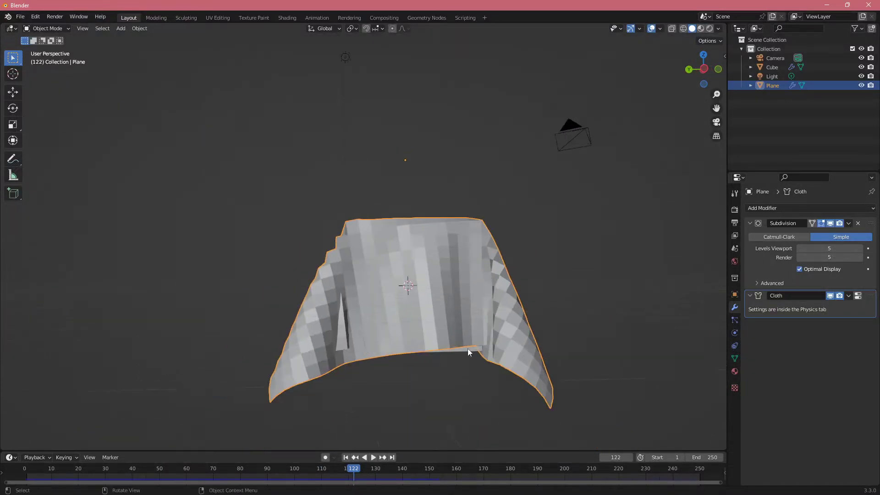
# Enable Self Collisions in the plane's cloth settings and replay the simulation from near the start
pyautogui.click(735, 333)
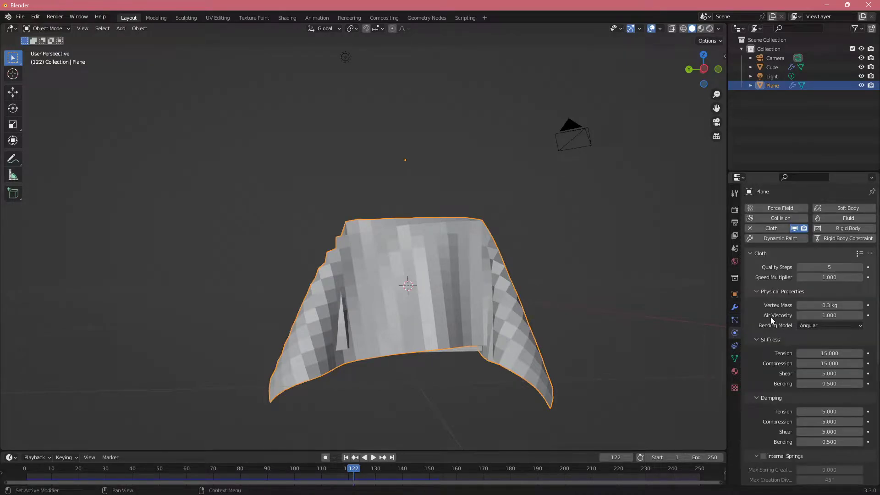
pyautogui.scroll(-2, 771, 316)
pyautogui.scroll(-9, 770, 318)
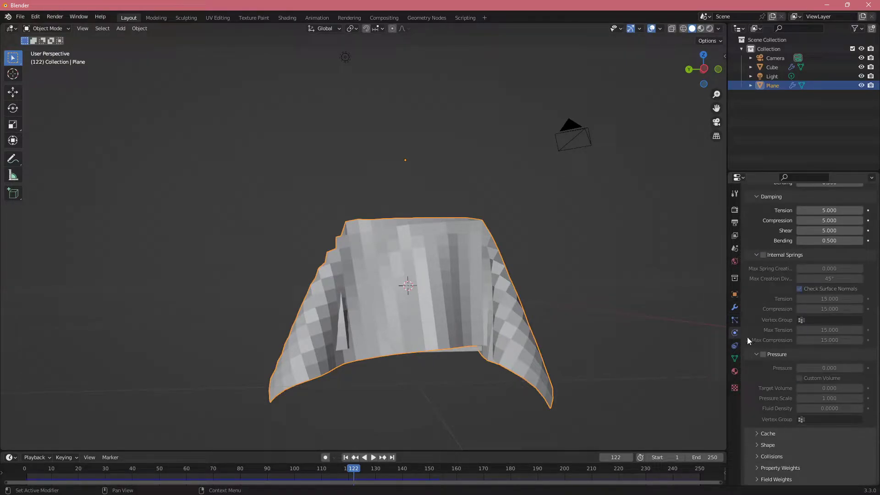
pyautogui.click(772, 455)
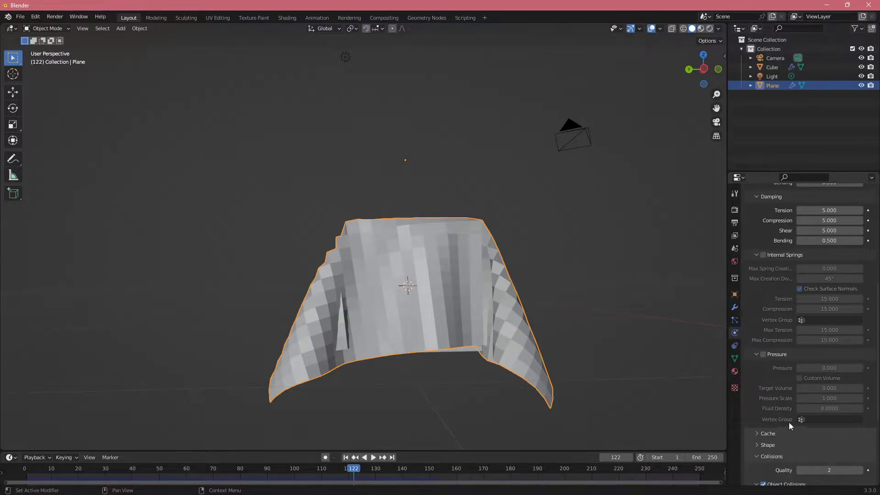
pyautogui.scroll(-7, 788, 422)
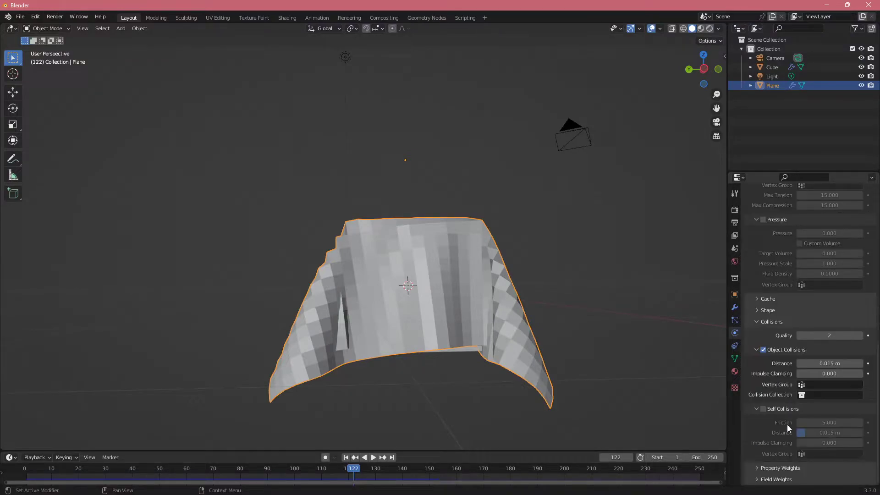
pyautogui.click(763, 409)
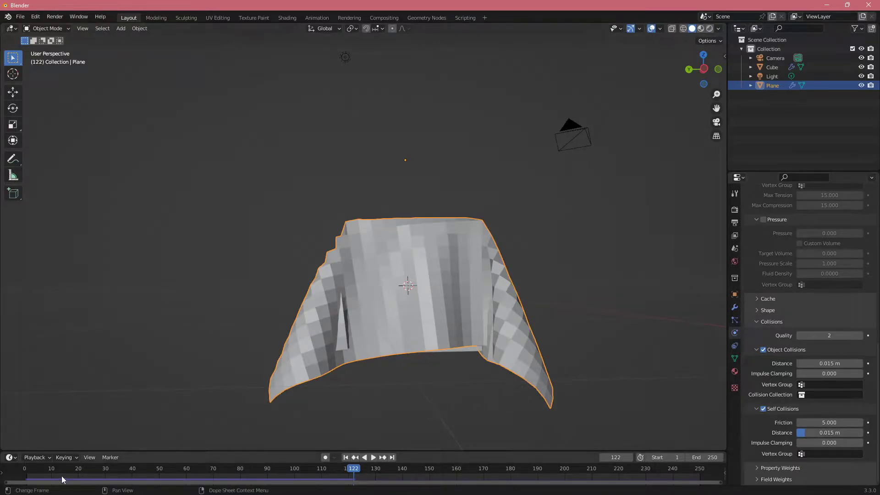
pyautogui.click(35, 473)
pyautogui.press('space')
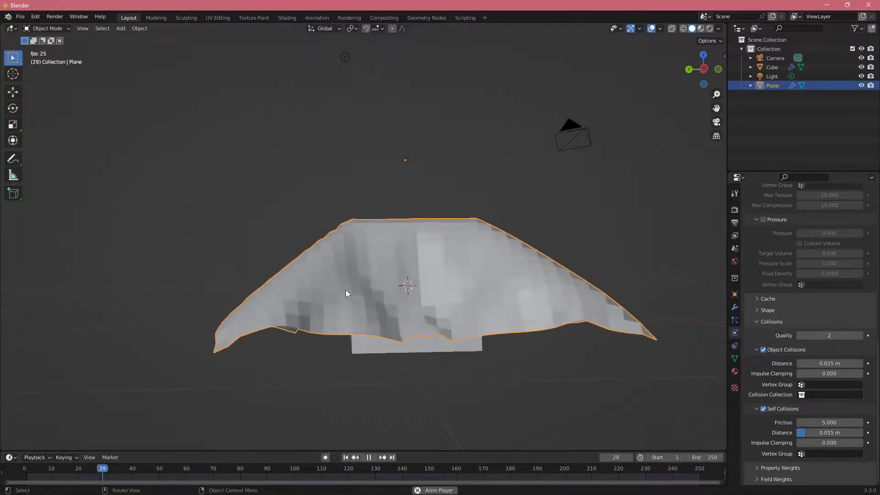
# Stop the playback, go to frame 137 and inspect the draped cloth from several sides
pyautogui.moveTo(357, 288); pyautogui.dragTo(488, 345, button='middle')
pyautogui.press('space')
pyautogui.moveTo(518, 471); pyautogui.dragTo(394, 442)
pyautogui.moveTo(458, 389); pyautogui.dragTo(537, 376, button='middle')
pyautogui.moveTo(414, 295); pyautogui.dragTo(491, 314, button='middle')
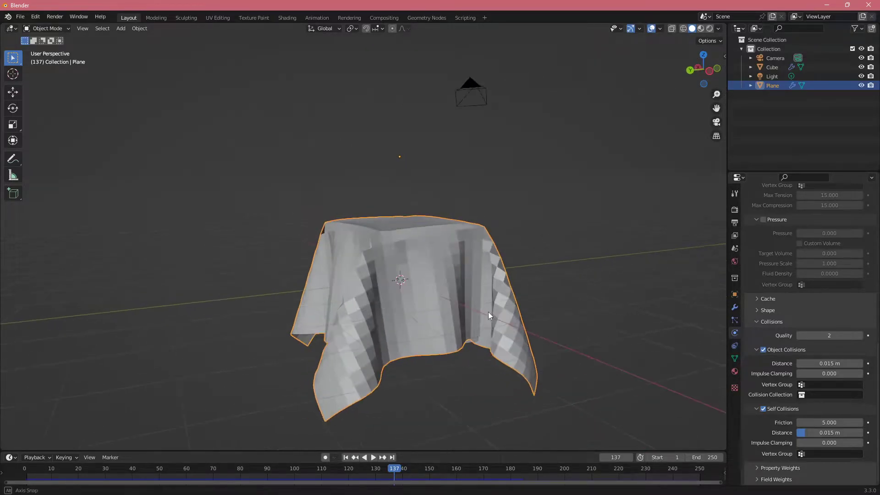
# Apply Shade Smooth to the plane and inspect the smoothed folds up close
pyautogui.click(140, 29)
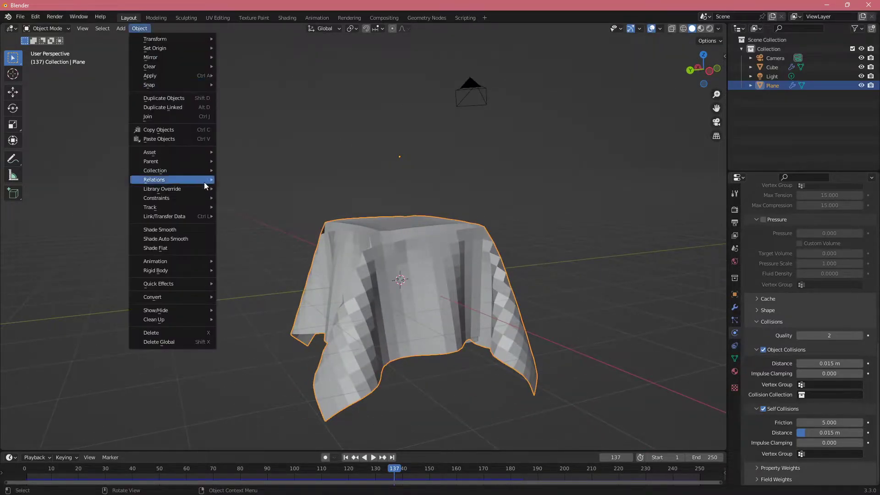
pyautogui.click(195, 230)
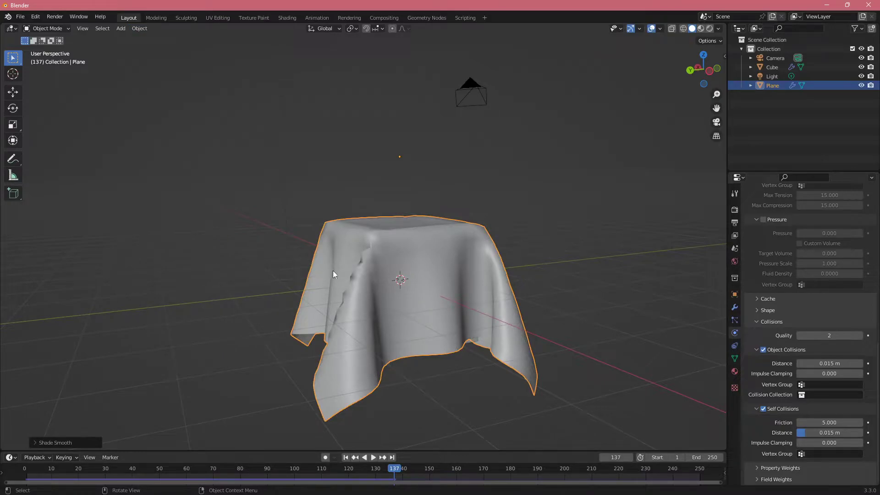
pyautogui.moveTo(409, 278); pyautogui.dragTo(560, 269, button='middle')
pyautogui.moveTo(401, 259); pyautogui.dragTo(454, 244, button='middle')
pyautogui.scroll(5, 453, 243)
# Inspect the plane's unsimulated mesh above the cube in Edit Mode, then return to Object Mode
pyautogui.press('Tab')
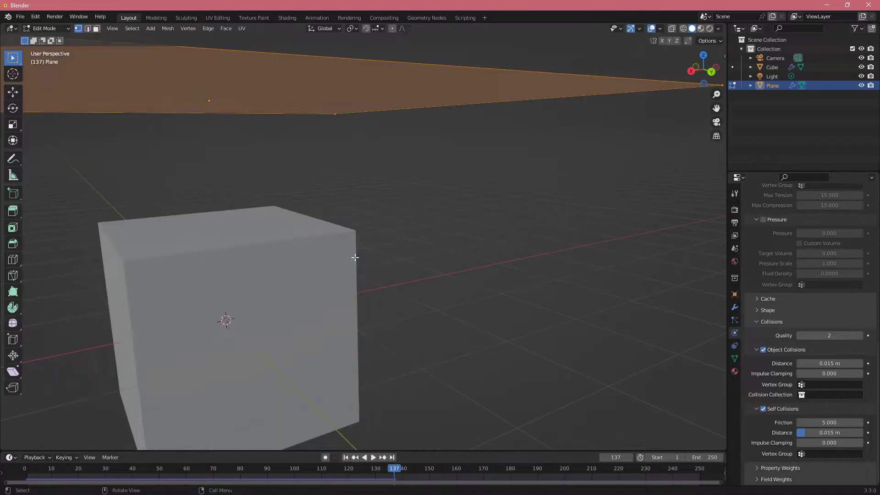
pyautogui.moveTo(314, 216); pyautogui.dragTo(323, 287, button='middle')
pyautogui.scroll(-4, 378, 275)
pyautogui.press('Tab')
pyautogui.scroll(-2, 328, 280)
# Replay the smooth-shaded cloth from frame 0, stop at frame 53 and examine the drape alongside the plane's modifiers
pyautogui.moveTo(129, 468); pyautogui.dragTo(7, 466)
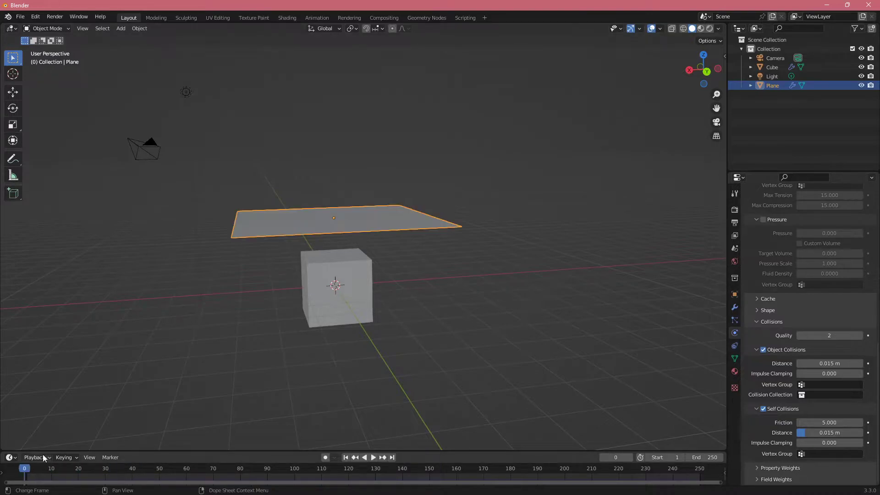
pyautogui.press('space')
pyautogui.moveTo(337, 339); pyautogui.dragTo(295, 326, button='middle')
pyautogui.press('space')
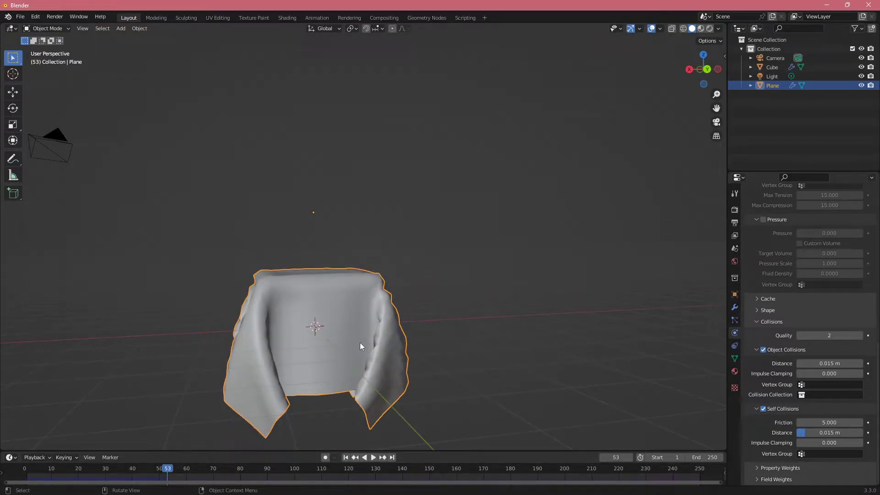
pyautogui.moveTo(359, 342); pyautogui.dragTo(380, 328, button='middle')
pyautogui.click(732, 309)
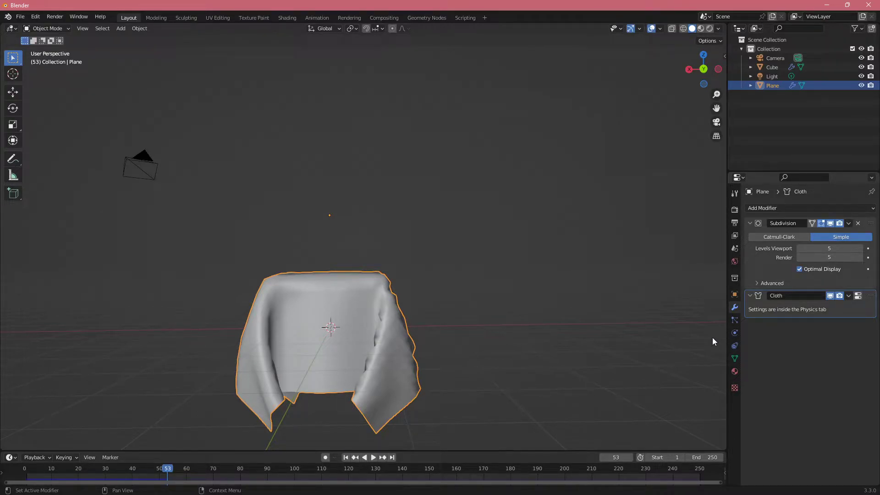
pyautogui.moveTo(344, 348); pyautogui.dragTo(348, 304, button='middle')
pyautogui.scroll(4, 383, 346)
pyautogui.scroll(-4, 343, 316)
# Go to frame 17 and raise the plane's Subdivision viewport and render levels to 6
pyautogui.moveTo(127, 468); pyautogui.dragTo(70, 470)
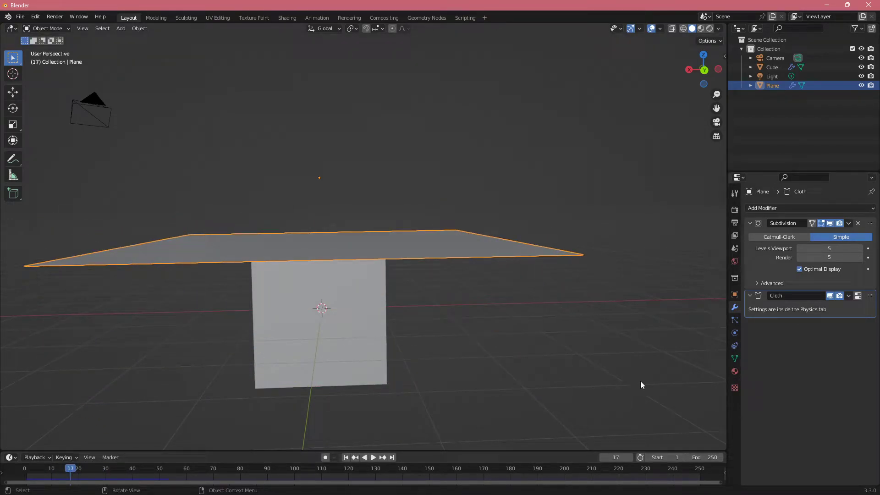
pyautogui.click(734, 333)
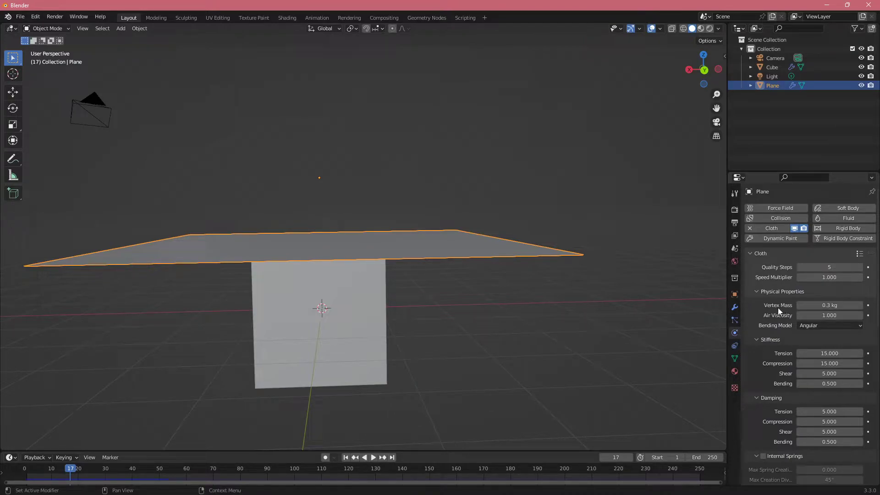
pyautogui.click(734, 307)
pyautogui.click(860, 248)
pyautogui.click(860, 258)
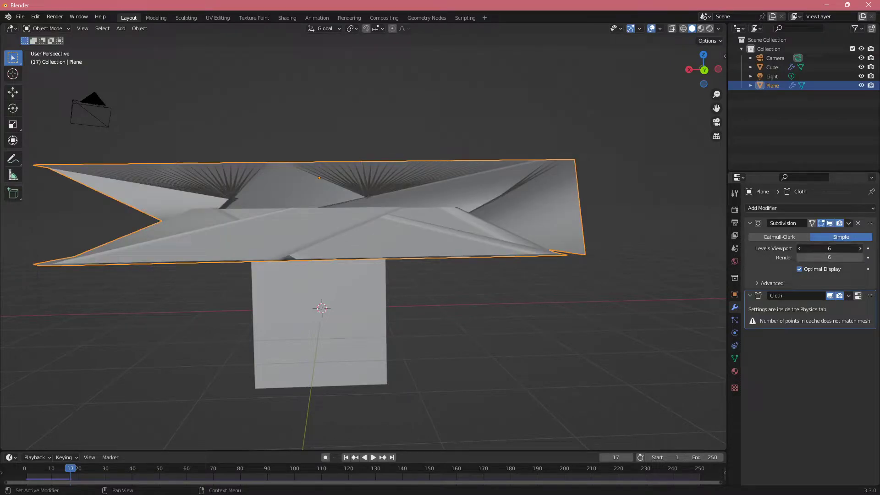
# Replay the simulation from near the start, stop at frame 47 and examine the cloth's corner and folds up close
pyautogui.click(33, 472)
pyautogui.press('space')
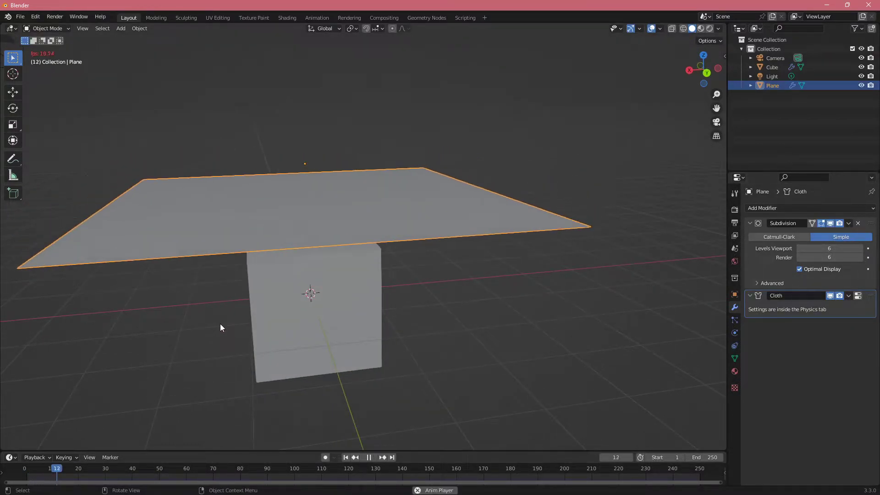
pyautogui.press('space')
pyautogui.moveTo(315, 315); pyautogui.dragTo(354, 309, button='middle')
pyautogui.keyDown('shift'); pyautogui.moveTo(146, 334); pyautogui.dragTo(355, 281, button='middle'); pyautogui.keyUp('shift')
pyautogui.scroll(3, 252, 302)
pyautogui.moveTo(365, 226); pyautogui.dragTo(347, 265, button='middle')
pyautogui.scroll(2, 403, 238)
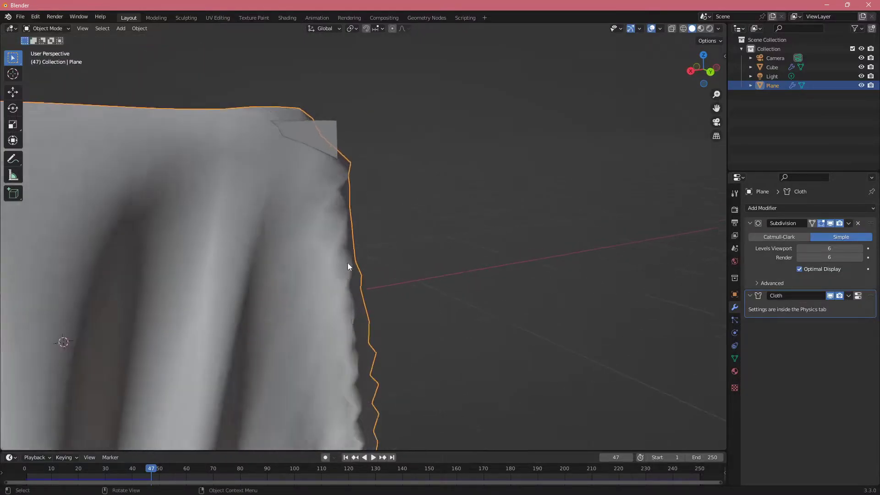
pyautogui.scroll(-5, 340, 255)
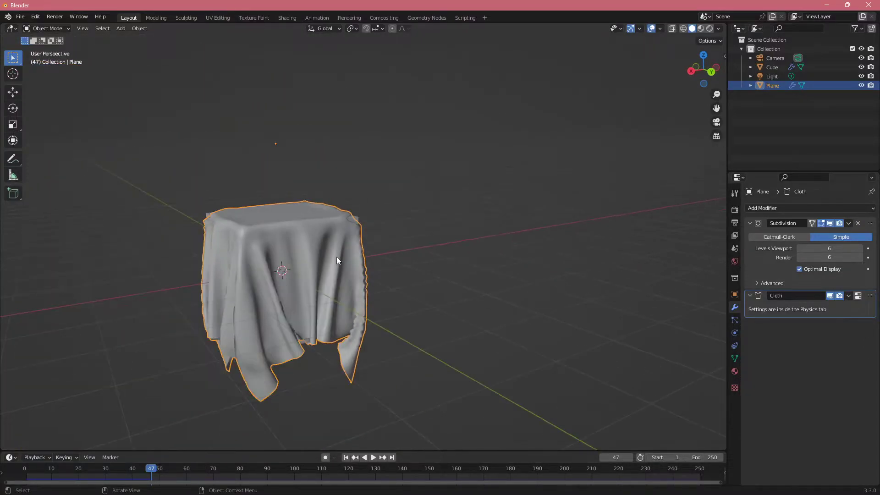
# Try to cut the plane diagonally between two opposite corners with the Knife tool in Edit Mode, then return to Object Mode
pyautogui.press('Tab')
pyautogui.moveTo(336, 259); pyautogui.dragTo(372, 340, button='middle')
pyautogui.press('k')
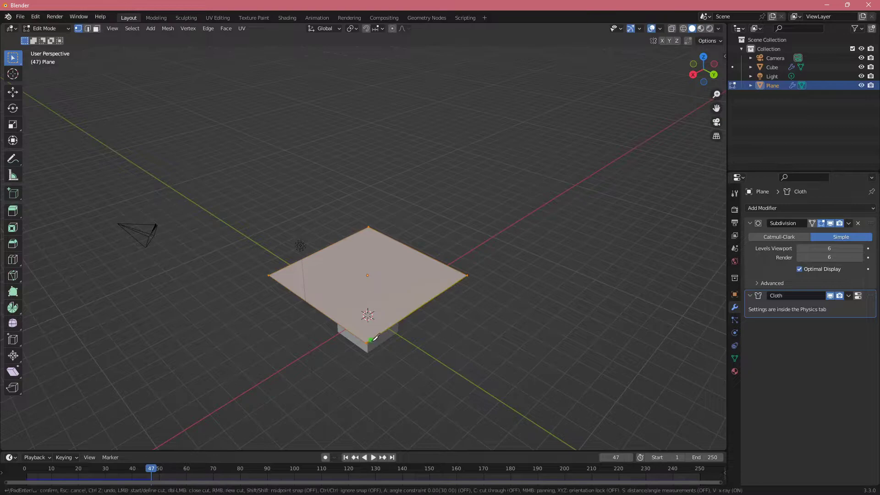
pyautogui.click(366, 343)
pyautogui.click(369, 227)
pyautogui.press('Return')
pyautogui.moveTo(395, 293); pyautogui.dragTo(359, 269, button='middle')
pyautogui.scroll(4, 358, 284)
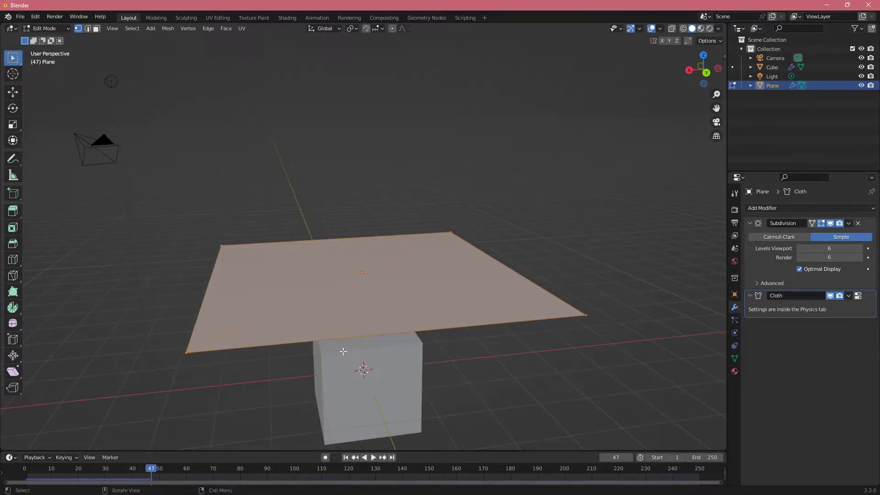
pyautogui.press('Tab')
# Replay the simulation from the start and examine the wrinkles of the cloth falling over the cube
pyautogui.scroll(-5, 361, 339)
pyautogui.hotkey('shift', 'Left')
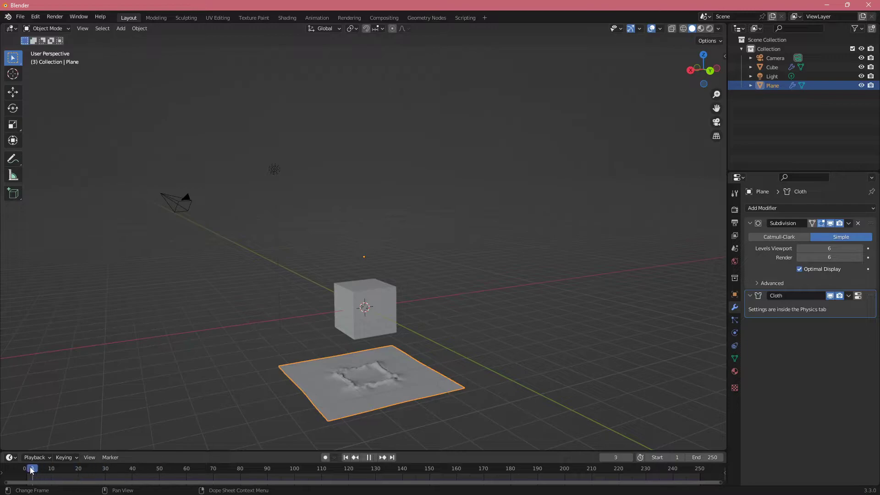
pyautogui.press('space')
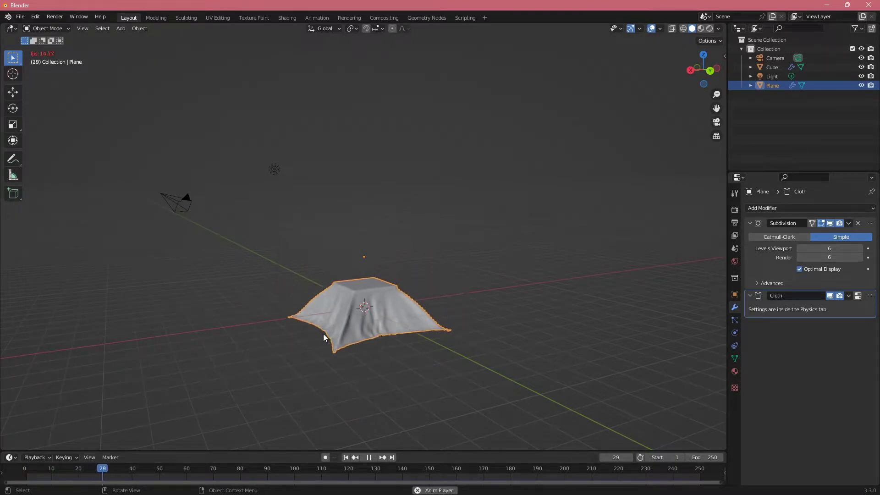
pyautogui.press('space')
pyautogui.scroll(3, 364, 349)
pyautogui.keyDown('shift'); pyautogui.moveTo(363, 346); pyautogui.dragTo(375, 192, button='middle'); pyautogui.keyUp('shift')
pyautogui.moveTo(378, 236); pyautogui.dragTo(418, 245, button='middle')
pyautogui.scroll(6, 348, 241)
pyautogui.scroll(-2, 419, 245)
# Play the early frames from frame 0 repeatedly to study the cloth's first contact with the cube, finishing at frame 14
pyautogui.moveTo(103, 468); pyautogui.dragTo(25, 468)
pyautogui.press('space')
pyautogui.press('space')
pyautogui.moveTo(191, 328); pyautogui.dragTo(219, 304, button='middle')
pyautogui.press('space')
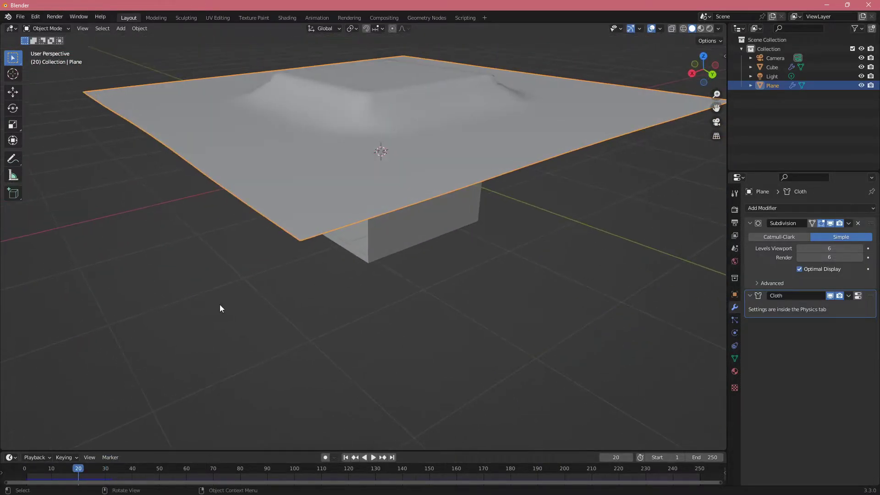
pyautogui.press('space')
pyautogui.moveTo(290, 266); pyautogui.dragTo(323, 290, button='middle')
pyautogui.moveTo(84, 466); pyautogui.dragTo(62, 474)
pyautogui.press('space')
pyautogui.press('space')
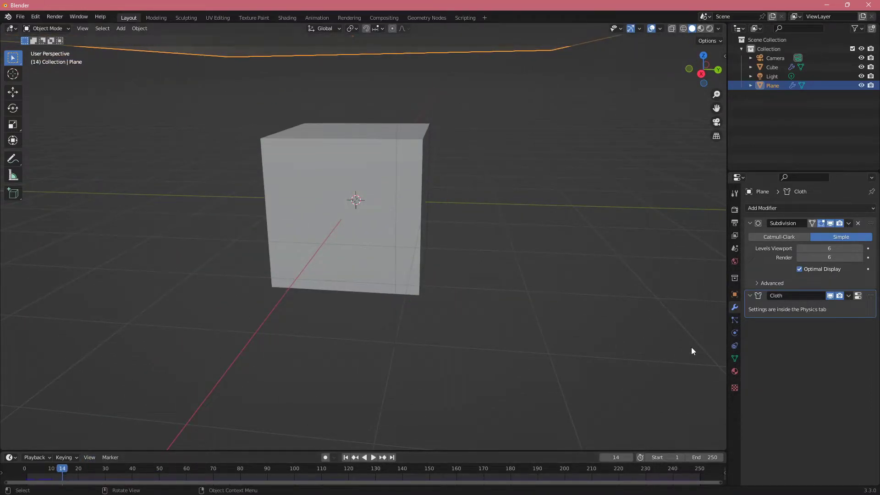
# Review the plane's cloth physics settings and set the Bending stiffness to 5
pyautogui.click(735, 331)
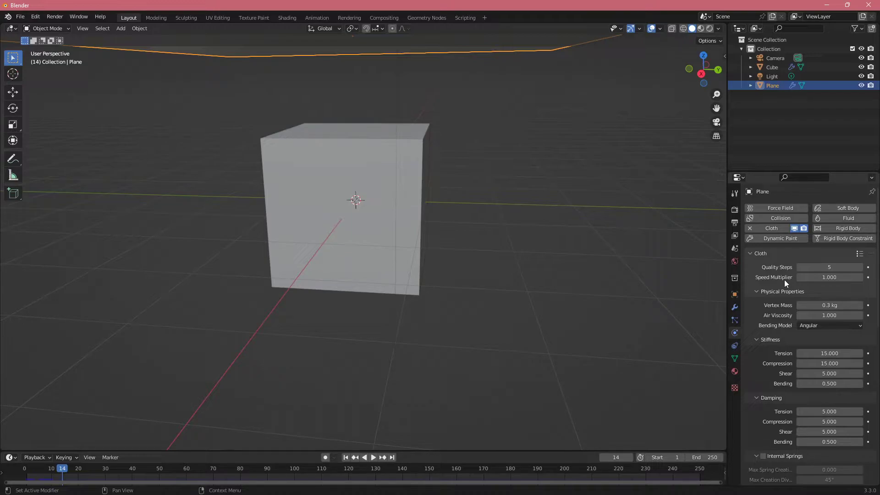
pyautogui.scroll(-2, 785, 280)
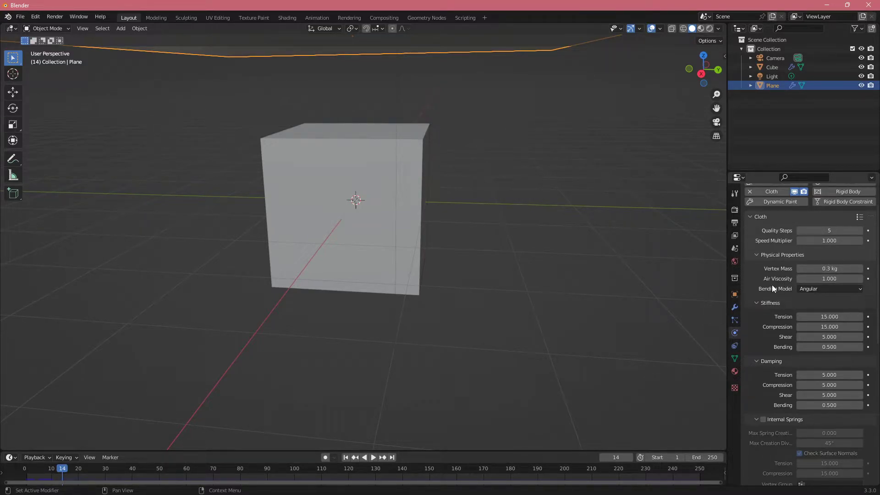
pyautogui.scroll(-3, 771, 285)
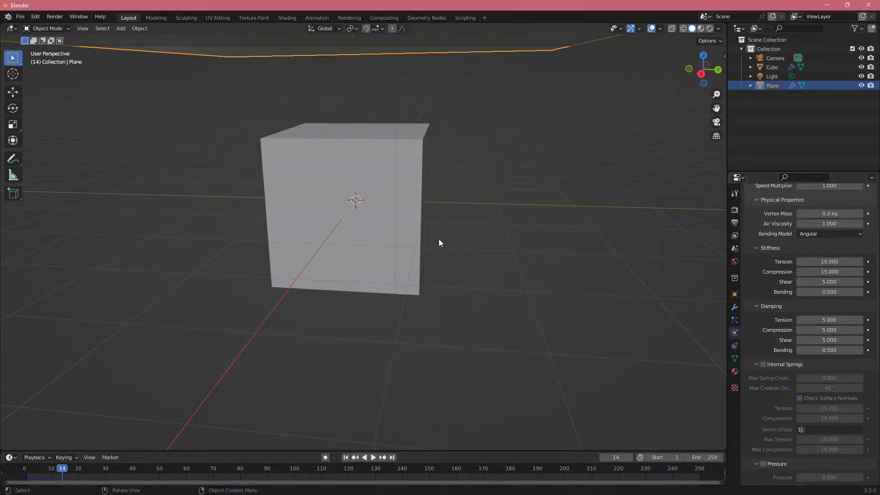
pyautogui.scroll(-4, 439, 238)
pyautogui.keyDown('shift'); pyautogui.moveTo(359, 180); pyautogui.dragTo(374, 206, button='middle'); pyautogui.keyUp('shift')
pyautogui.scroll(2, 361, 219)
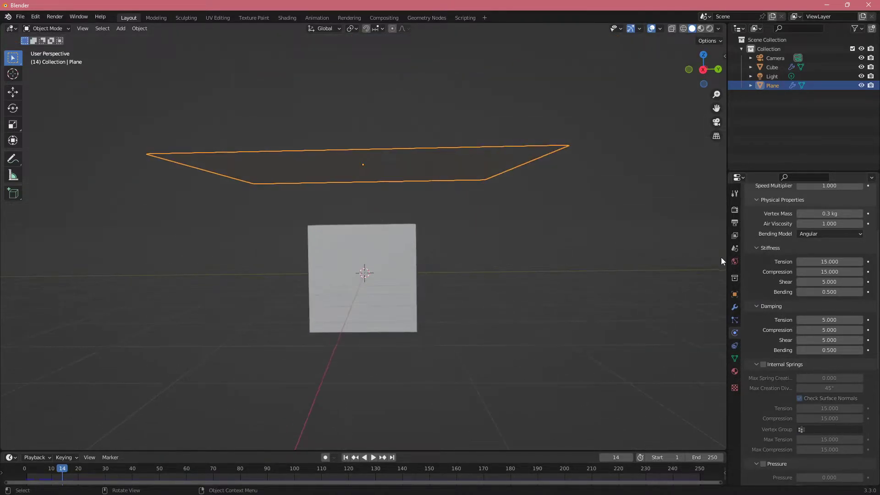
pyautogui.hotkey('ctrl', 'c')
pyautogui.hotkey('ctrl', 'v')
# Play the simulation with the stiffer bending to frame 47 and inspect the drape
pyautogui.press('space')
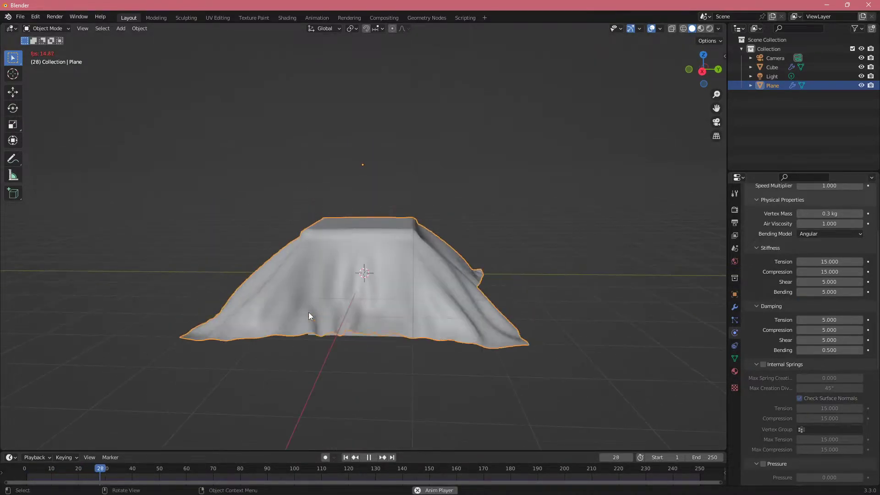
pyautogui.press('space')
pyautogui.moveTo(333, 313); pyautogui.dragTo(378, 316, button='middle')
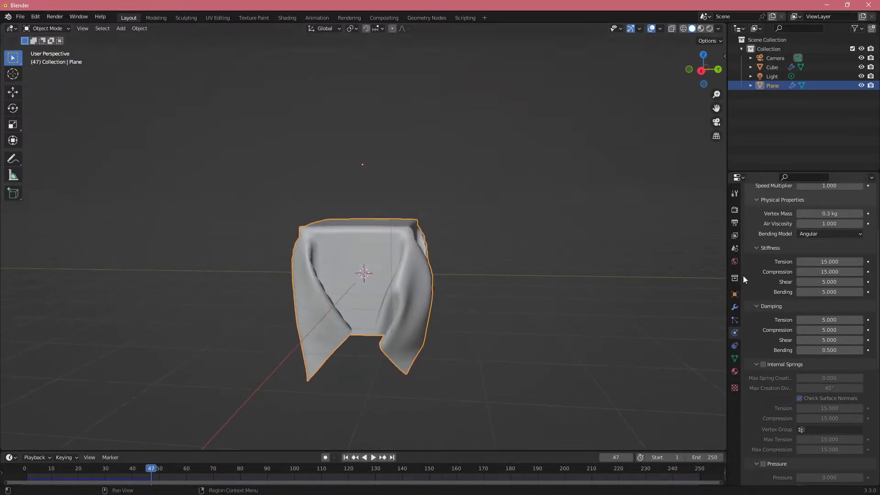
# Set the cloth's Tension stiffness to 30 and replay the simulation from the start to frame 47
pyautogui.click(827, 263)
pyautogui.write('30')
pyautogui.press('Return')
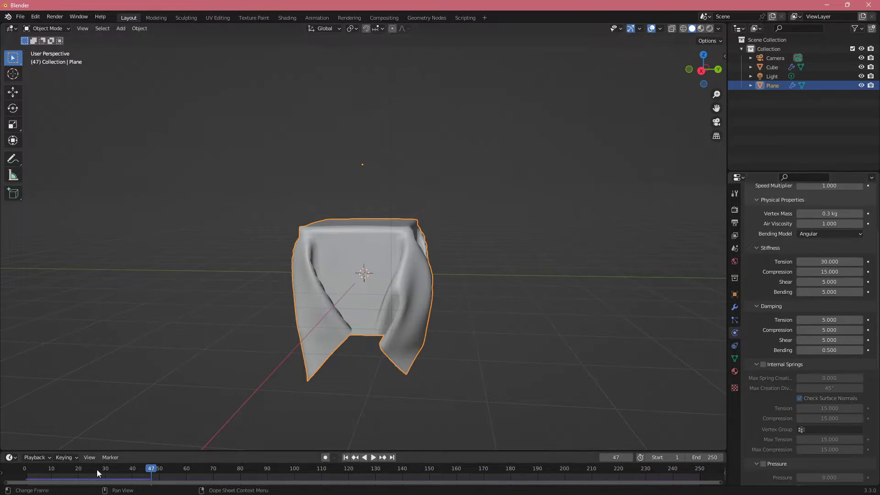
pyautogui.hotkey('shift', 'Left')
pyautogui.press('space')
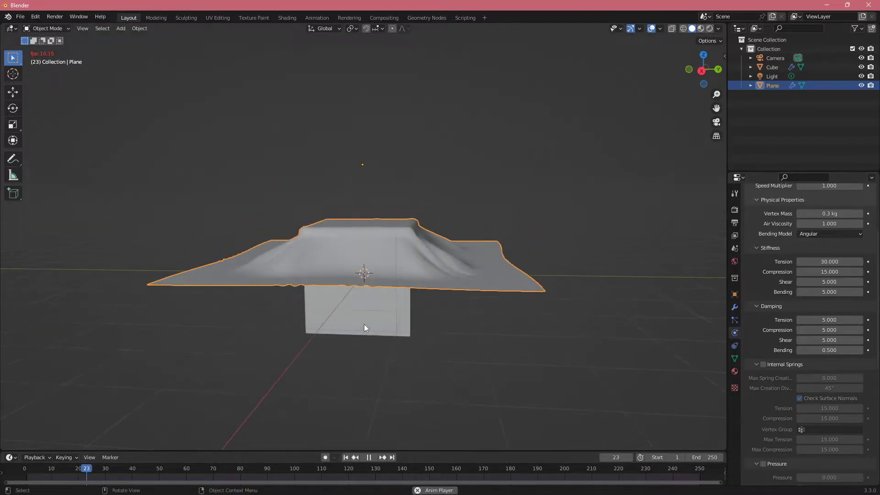
pyautogui.press('space')
# Set the cloth's Bending stiffness to 15 and replay the simulation from the start to frame 50
pyautogui.click(838, 294)
pyautogui.write('15')
pyautogui.press('Return')
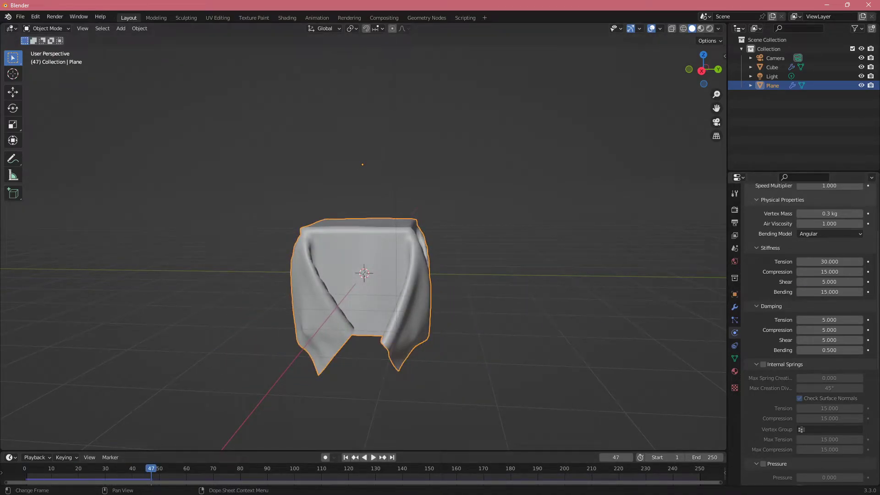
pyautogui.hotkey('shift', 'Left')
pyautogui.press('space')
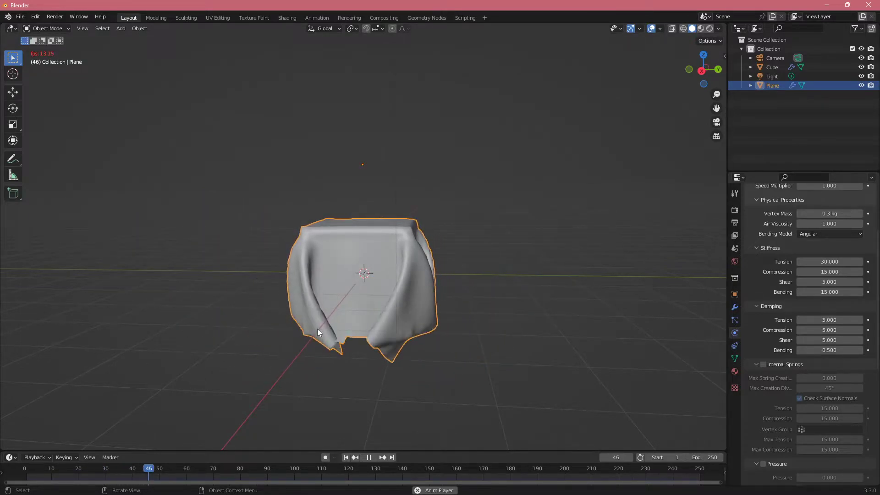
pyautogui.press('space')
# Restore the cloth's Bending stiffness to 0.5 and Tension stiffness to 15
pyautogui.doubleClick(837, 293)
pyautogui.press('Return')
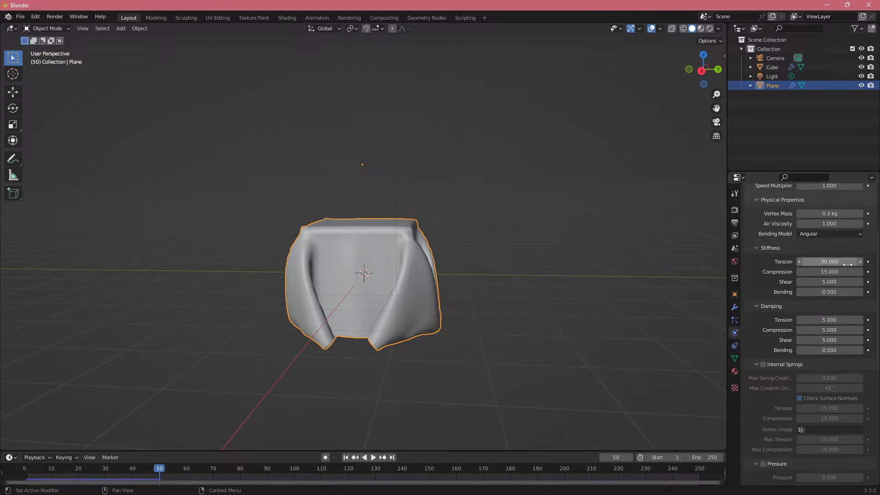
pyautogui.click(846, 264)
pyautogui.write('15')
pyautogui.press('Return')
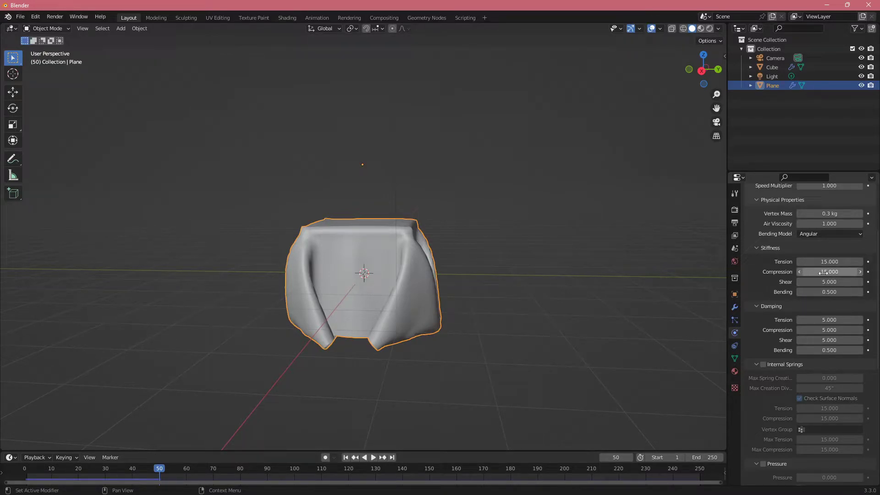
# Set the cloth's Compression stiffness to 40 and replay the simulation from near the start to frame 50
pyautogui.doubleClick(824, 273)
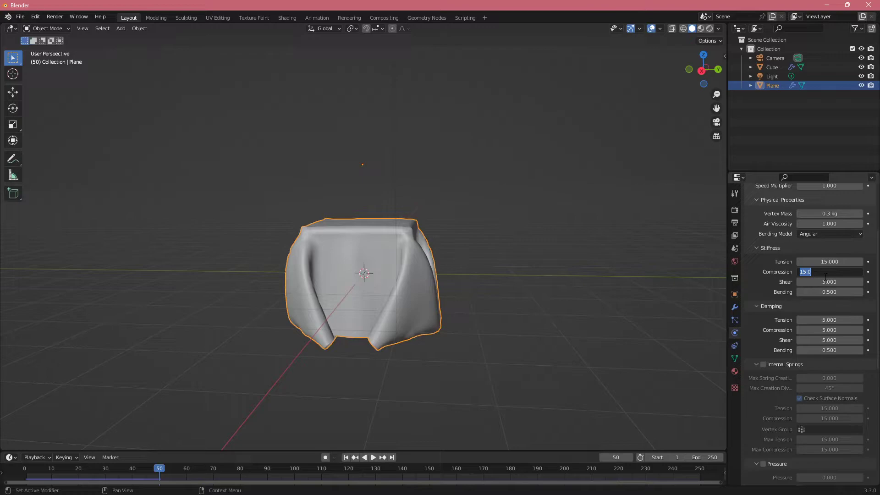
pyautogui.write('40')
pyautogui.press('Return')
pyautogui.click(29, 472)
pyautogui.press('space')
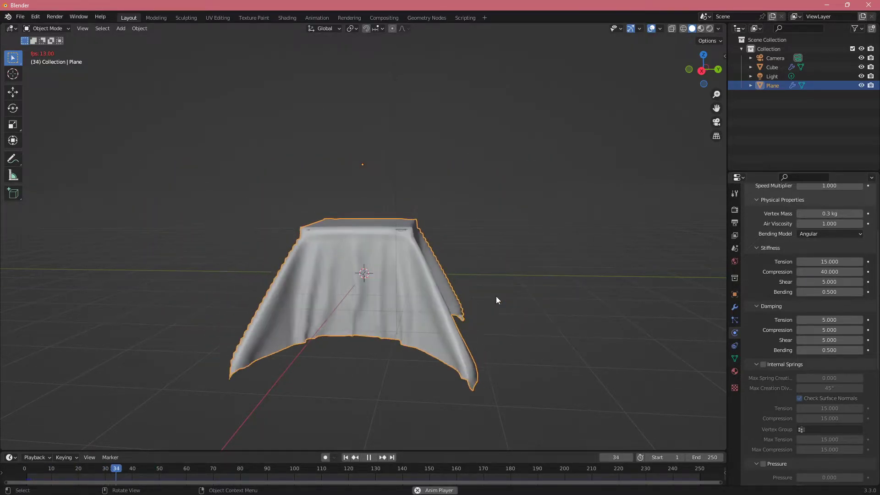
pyautogui.press('space')
# Restore the cloth's Compression stiffness to 15
pyautogui.doubleClick(825, 272)
pyautogui.write('15')
pyautogui.press('Return')
# Set the cloth's Bending damping to 1
pyautogui.scroll(-2, 774, 257)
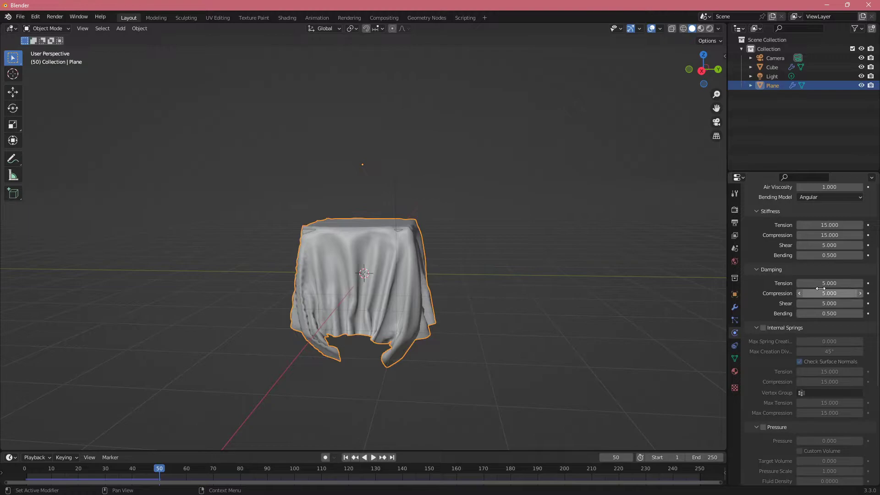
pyautogui.click(835, 315)
pyautogui.write('1')
pyautogui.press('Return')
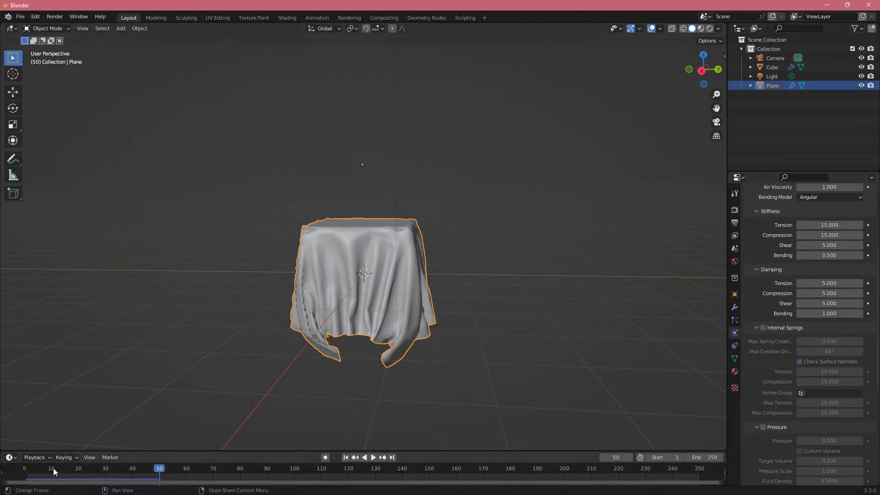
# Replay the cloth simulation from the start and stop it at frame 53
pyautogui.hotkey('shift', 'Left')
pyautogui.press('space')
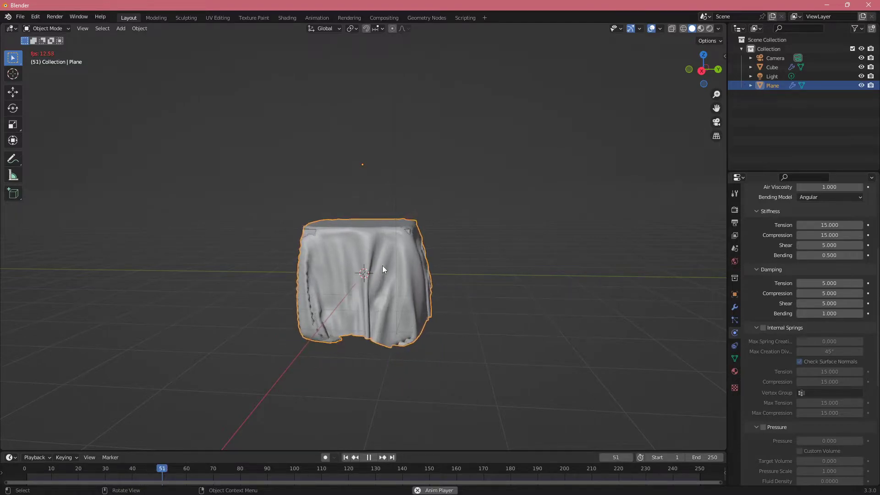
pyautogui.press('space')
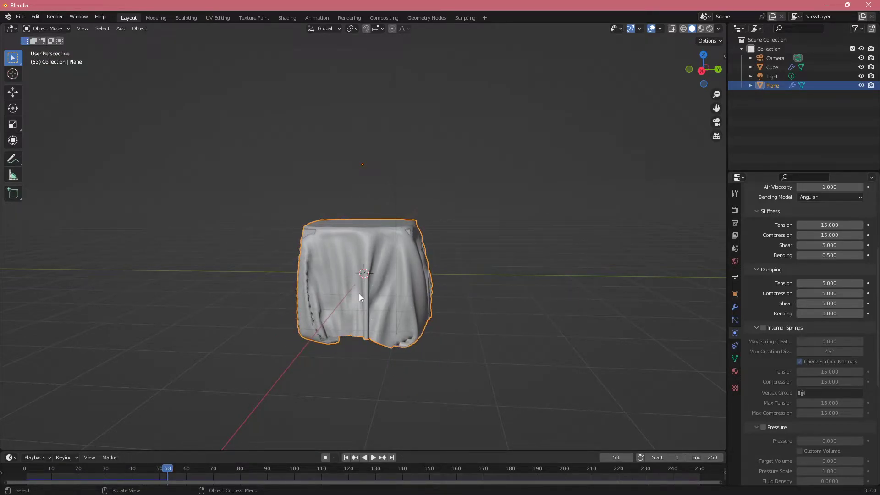
# Restore the cloth's Bending damping to 0.5
pyautogui.doubleClick(837, 313)
pyautogui.write('0.5')
pyautogui.press('Return')
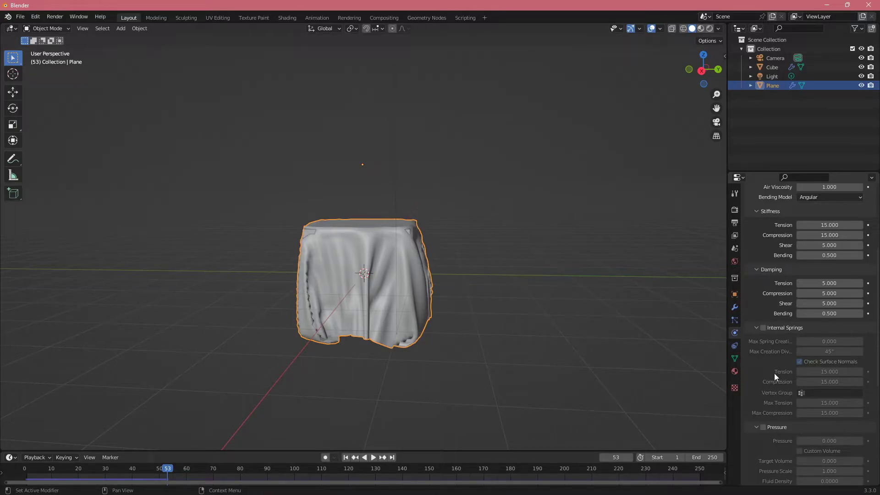
# Enable Pressure for the cloth and set its Pressure value to 0.5
pyautogui.scroll(-4, 781, 329)
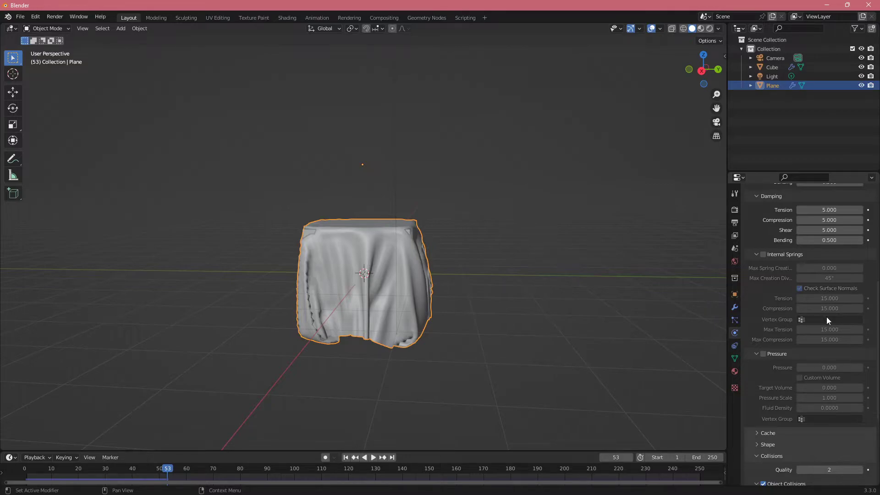
pyautogui.scroll(-2, 806, 331)
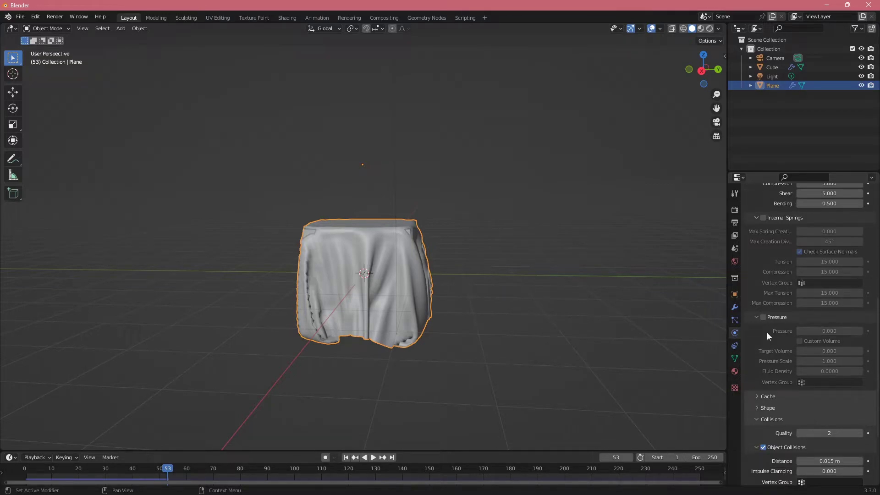
pyautogui.click(762, 319)
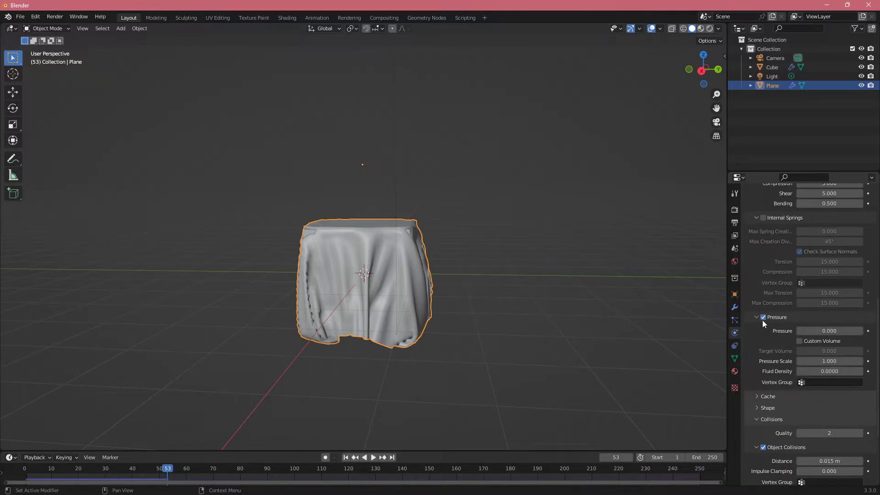
pyautogui.click(804, 332)
pyautogui.write('0.5')
pyautogui.press('Return')
# Replay the pressurised cloth simulation from the start, examine it from several angles, and stop at frame 61
pyautogui.moveTo(99, 467); pyautogui.dragTo(27, 460)
pyautogui.press('space')
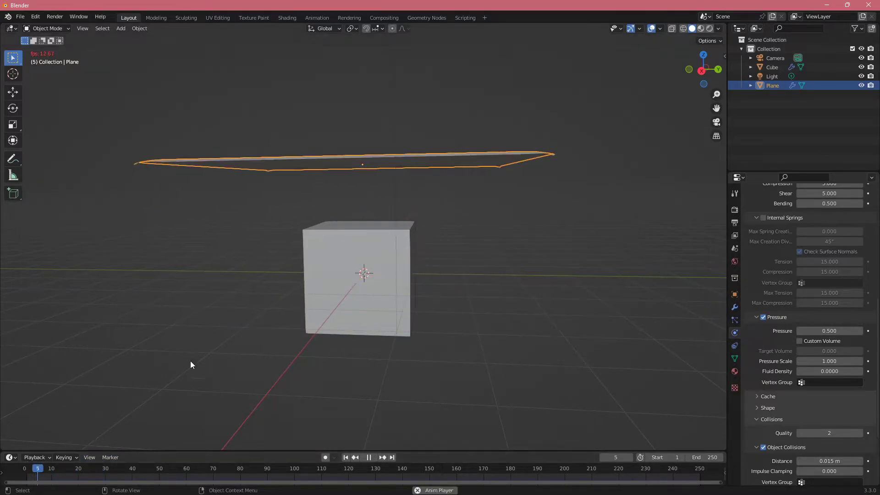
pyautogui.moveTo(299, 287)
pyautogui.mouseDown(button='middle')
pyautogui.moveTo(312, 295)
pyautogui.moveTo(305, 294)
pyautogui.mouseUp(button='middle')
pyautogui.moveTo(361, 274); pyautogui.dragTo(353, 271, button='middle')
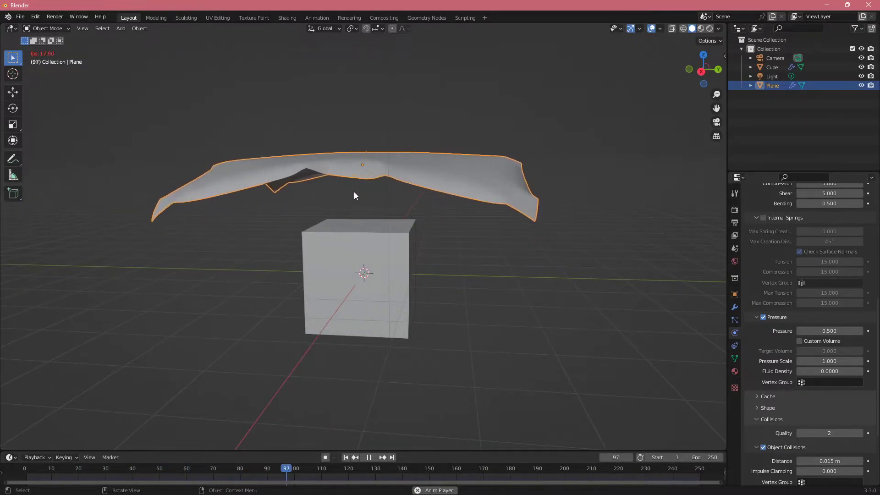
pyautogui.moveTo(381, 255); pyautogui.dragTo(359, 257, button='middle')
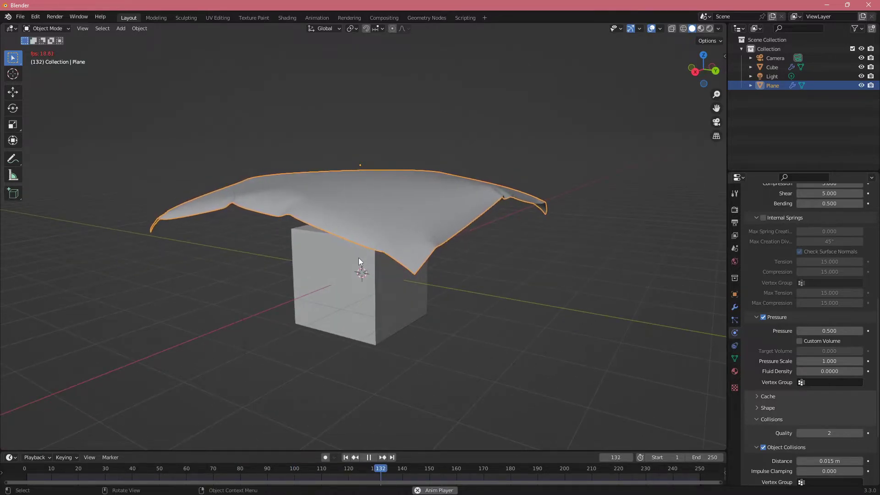
pyautogui.moveTo(223, 464); pyautogui.dragTo(189, 444)
pyautogui.press('space')
# Set the cloth's Pressure to 0.1 and replay the simulation from the start, returning to frame 25
pyautogui.click(822, 331)
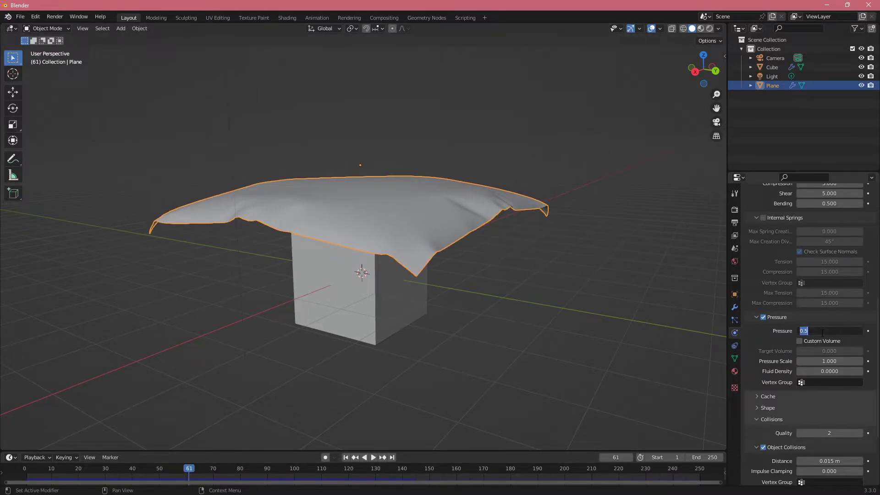
pyautogui.write('0.1')
pyautogui.press('Return')
pyautogui.hotkey('shift', 'Left')
pyautogui.press('space')
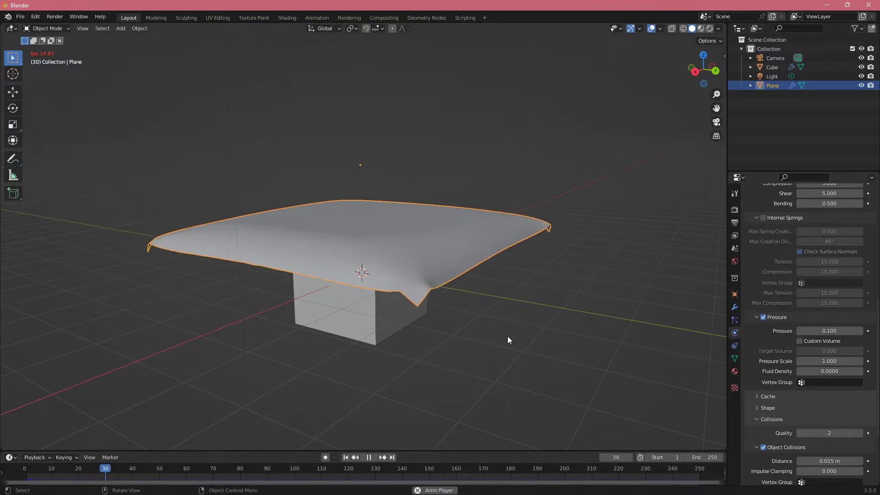
pyautogui.moveTo(357, 316); pyautogui.dragTo(375, 303, button='middle')
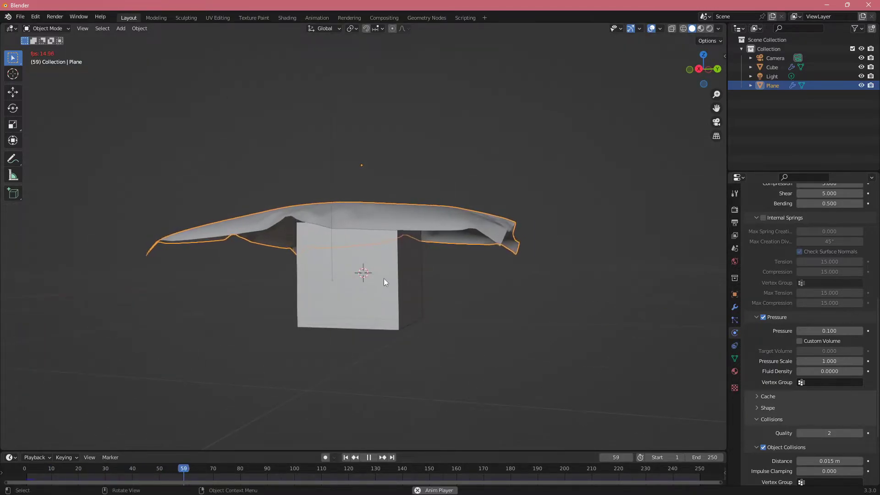
pyautogui.moveTo(178, 468); pyautogui.dragTo(92, 468)
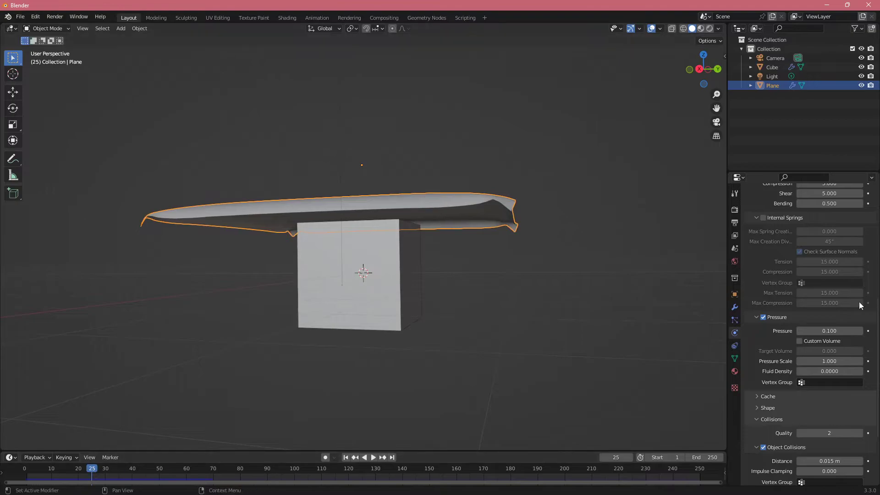
# Disable the cloth's Pressure and expand the Cache settings
pyautogui.click(763, 316)
pyautogui.click(768, 396)
pyautogui.scroll(-8, 777, 345)
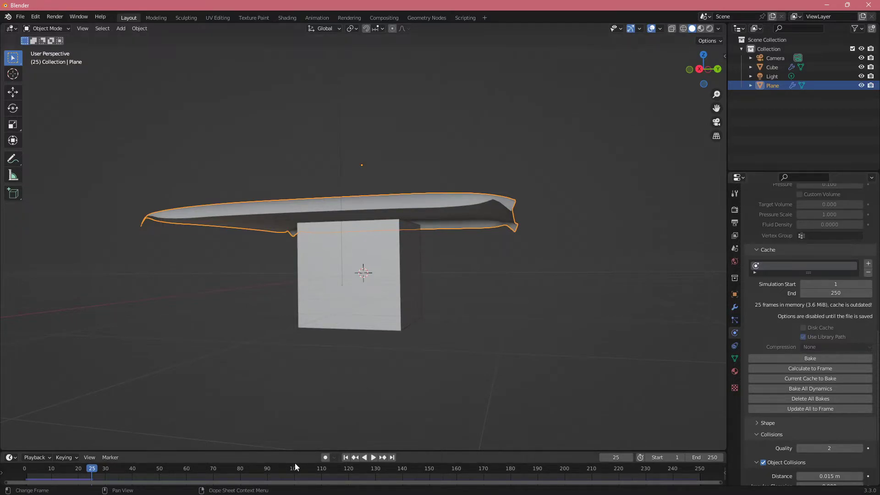
# Play short stretches of the simulation from earlier frames to examine its cached range, stopping at frame 18
pyautogui.click(81, 471)
pyautogui.press('space')
pyautogui.press('space')
pyautogui.moveTo(122, 473); pyautogui.dragTo(73, 472)
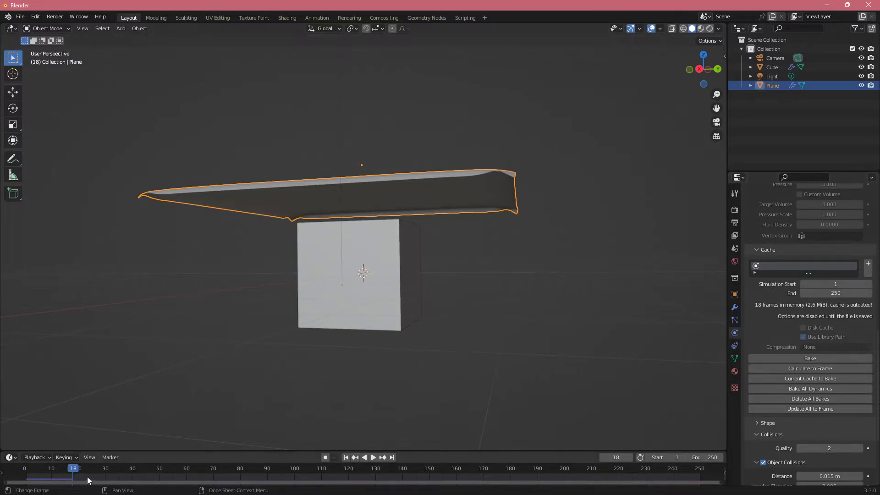
pyautogui.click(59, 473)
pyautogui.press('space')
pyautogui.press('space')
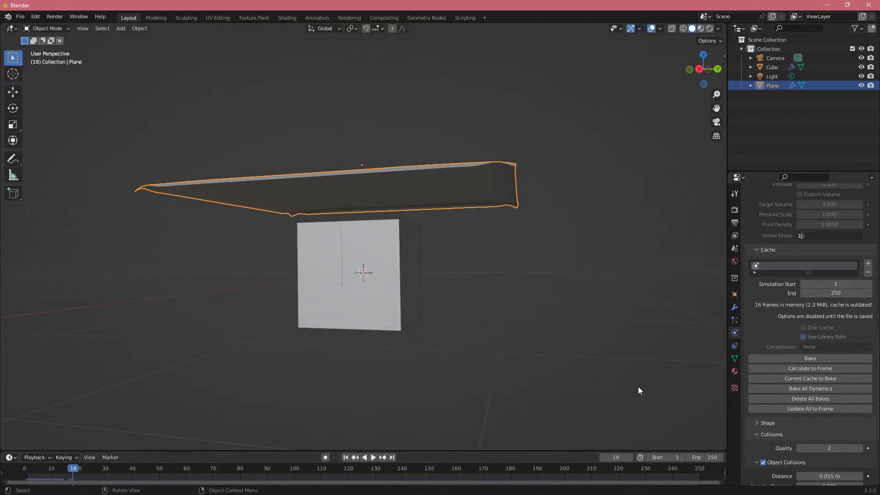
# Collapse the cloth's Cache settings and expand its Shape settings
pyautogui.click(782, 251)
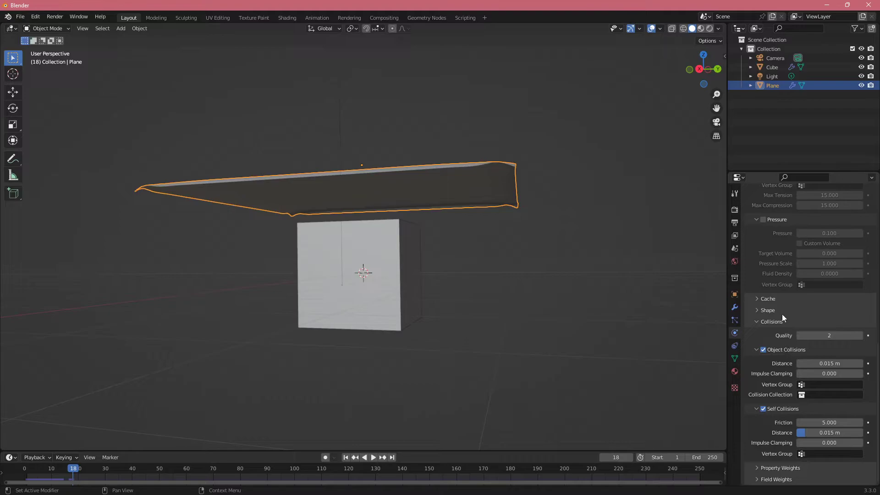
pyautogui.click(779, 310)
# Replay the simulation from frame 0 without pressure and return to frame 0
pyautogui.moveTo(425, 303); pyautogui.dragTo(408, 321, button='middle')
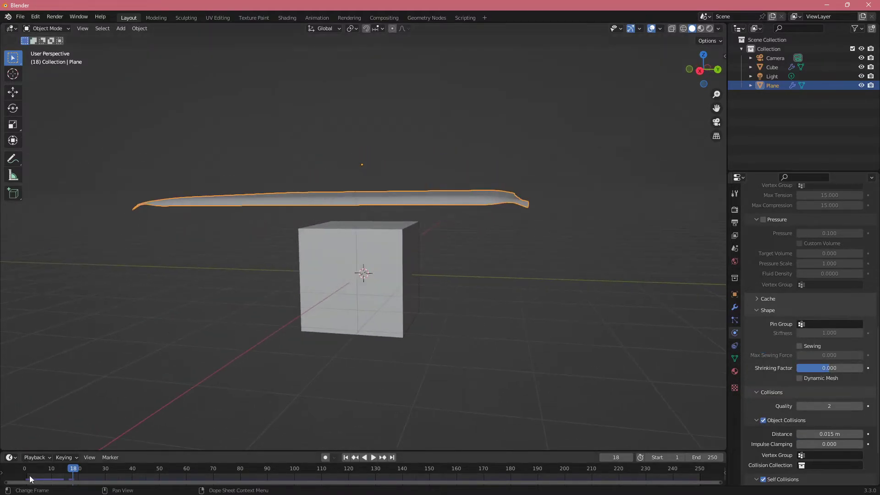
pyautogui.click(24, 469)
pyautogui.press('space')
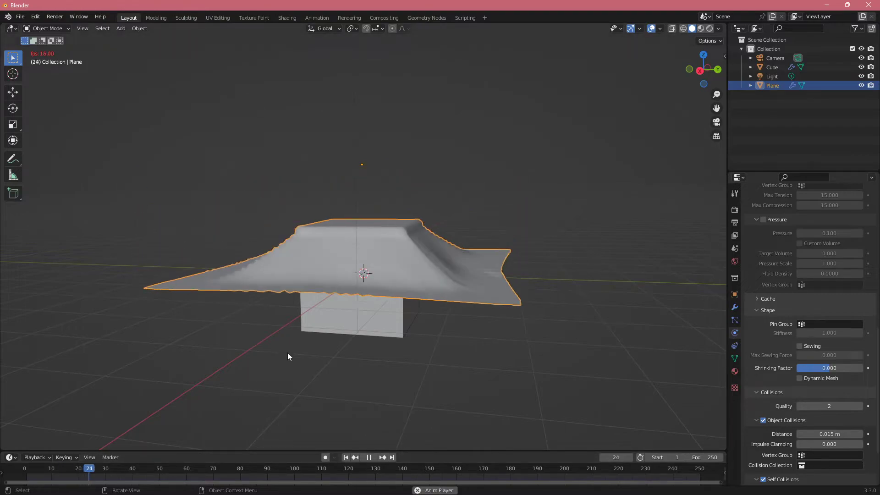
pyautogui.press('space')
pyautogui.hotkey('shift', 'Left')
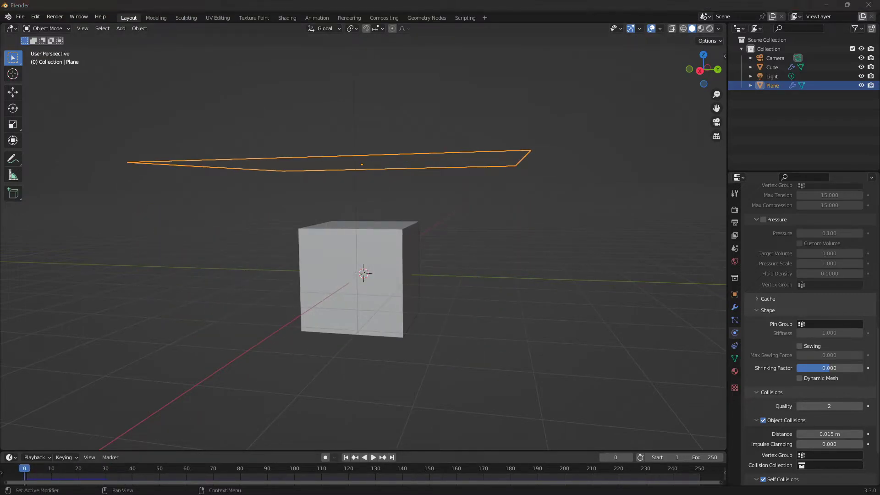
# Create a vertex group on the plane and assign the two corner vertices of one side edge to it
pyautogui.moveTo(537, 252); pyautogui.dragTo(492, 303, button='middle')
pyautogui.press('Tab')
pyautogui.click(494, 302)
pyautogui.keyDown('shift'); pyautogui.click(512, 146); pyautogui.keyUp('shift')
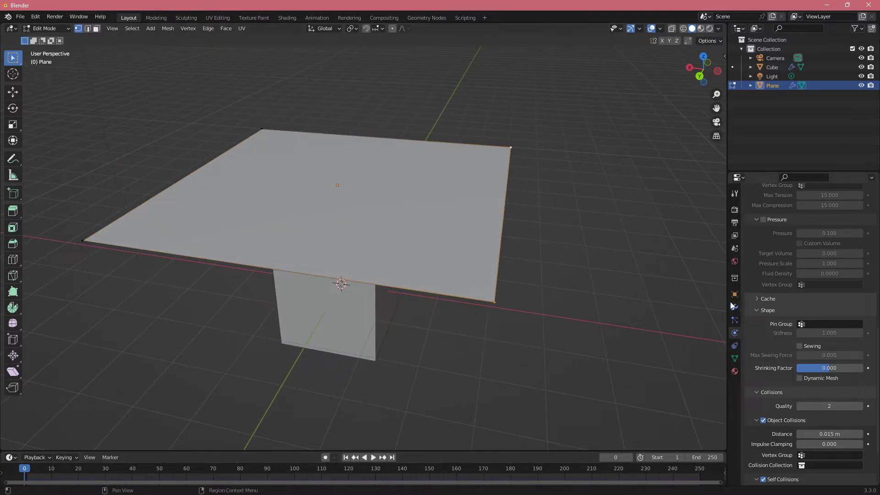
pyautogui.click(734, 359)
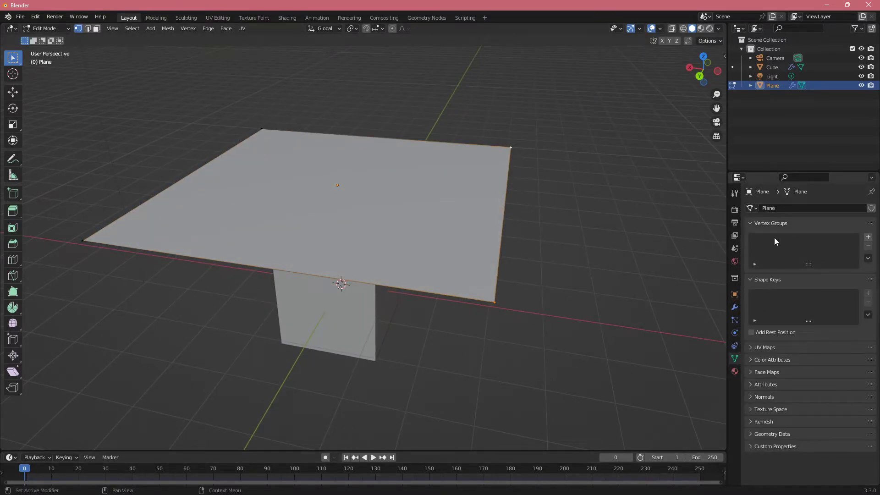
pyautogui.click(867, 237)
pyautogui.click(767, 293)
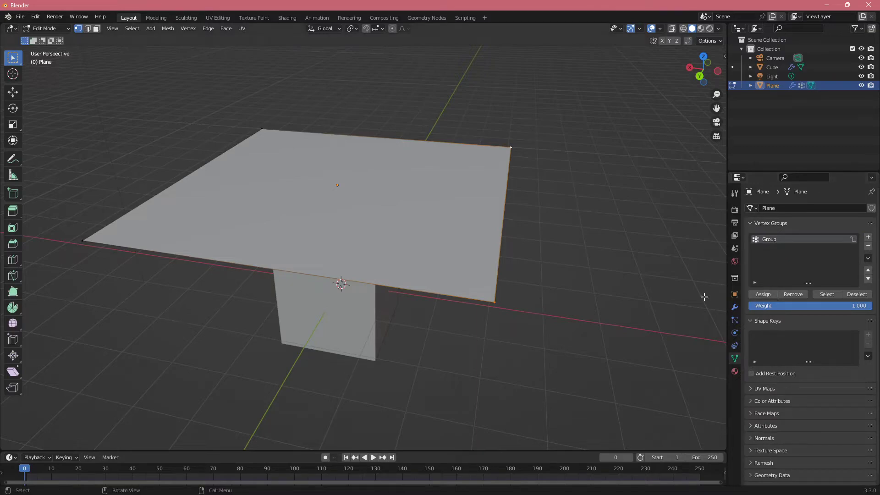
pyautogui.press('Tab')
# Set the vertex group "Group" as the cloth's Pin Group in its Shape settings
pyautogui.moveTo(573, 293); pyautogui.dragTo(544, 298, button='middle')
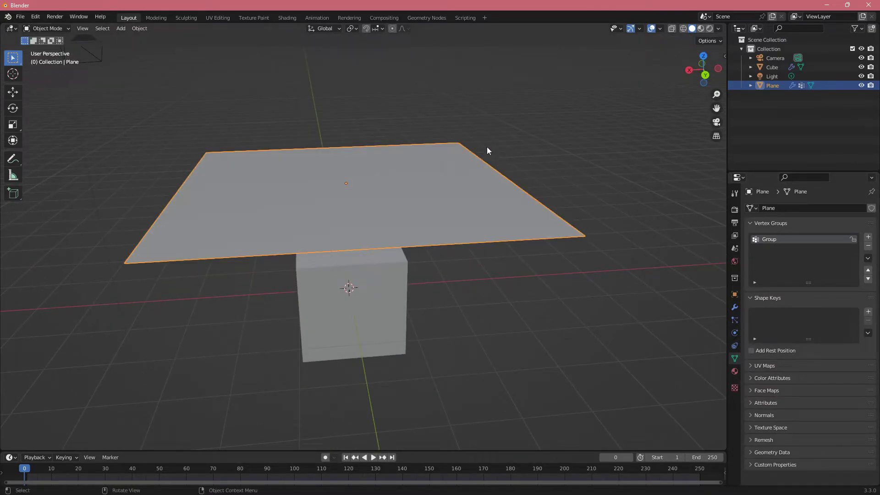
pyautogui.click(734, 333)
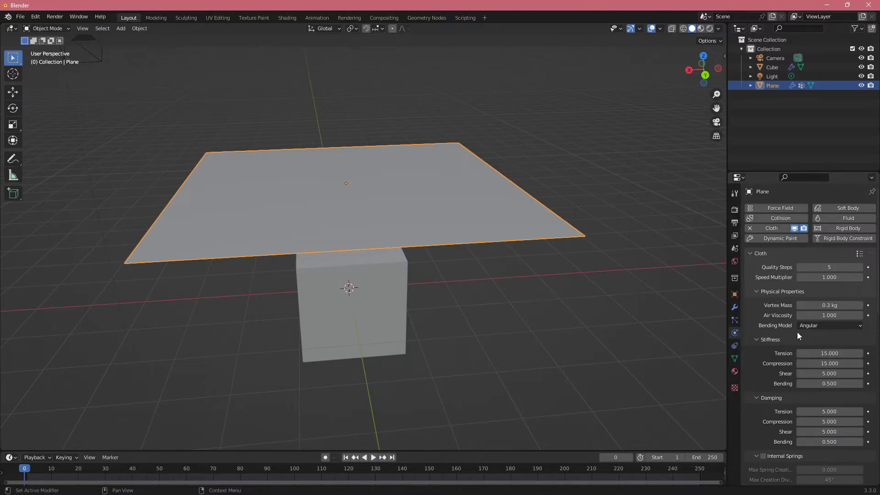
pyautogui.scroll(-15, 797, 332)
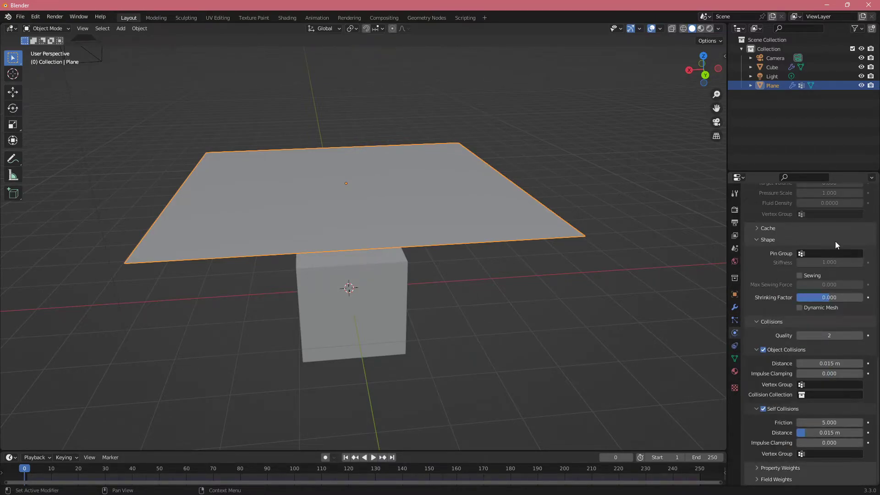
pyautogui.click(829, 253)
pyautogui.click(820, 267)
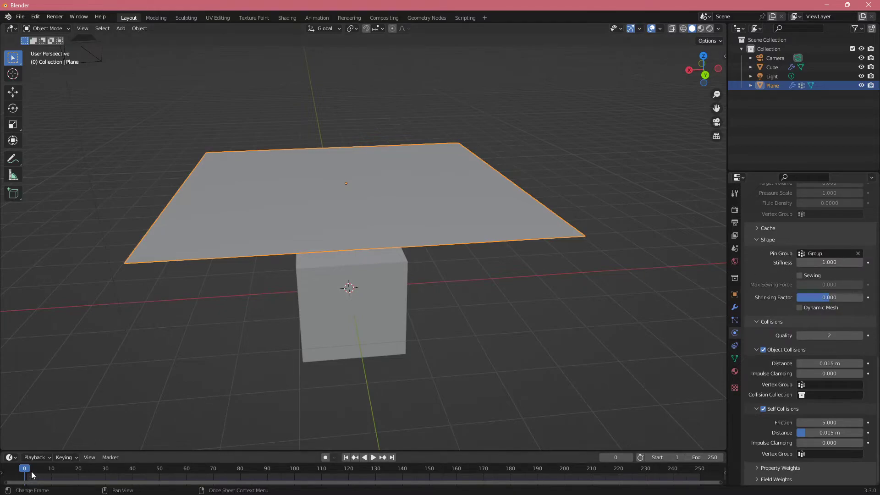
# Play the pinned cloth simulation twice from the start, examine how it hangs, and return to frame 32
pyautogui.press('space')
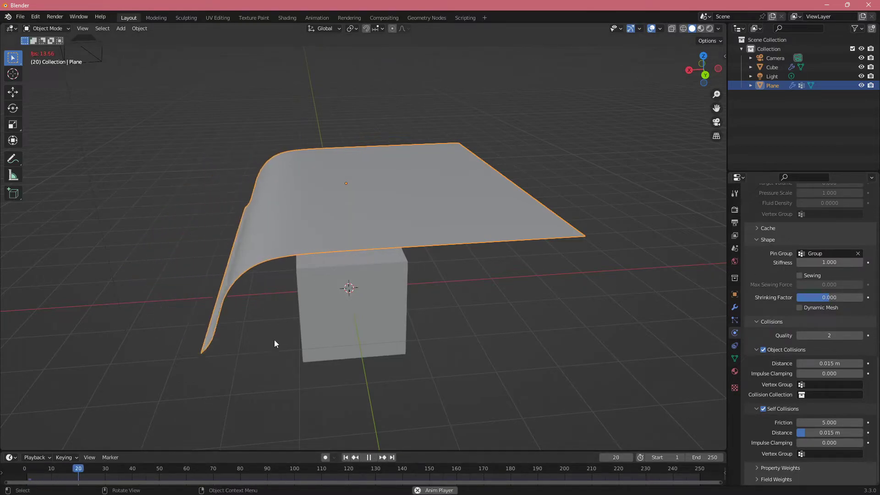
pyautogui.moveTo(291, 331); pyautogui.dragTo(383, 293, button='middle')
pyautogui.moveTo(328, 301); pyautogui.dragTo(354, 304, button='middle')
pyautogui.press('space')
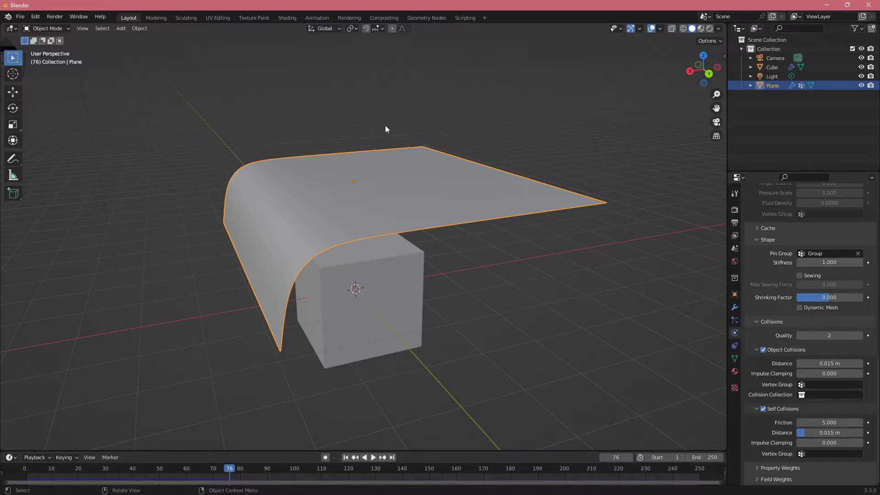
pyautogui.moveTo(139, 467); pyautogui.dragTo(25, 466)
pyautogui.press('space')
pyautogui.press('space')
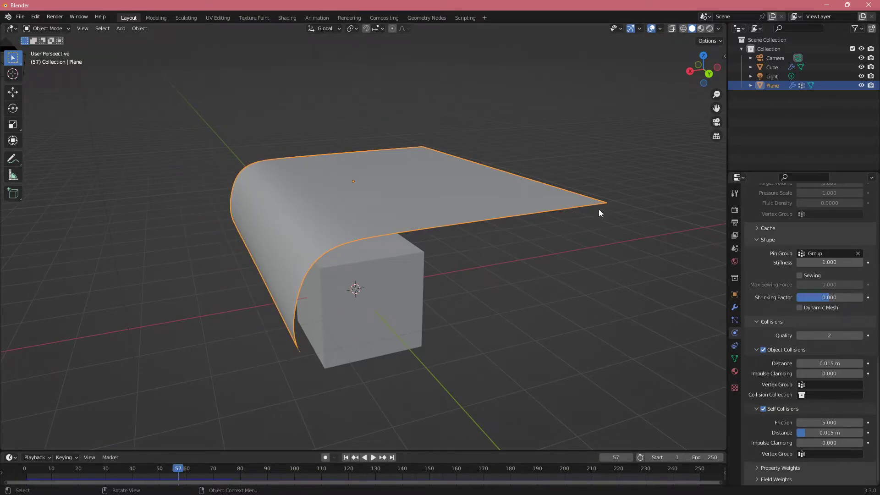
pyautogui.click(110, 468)
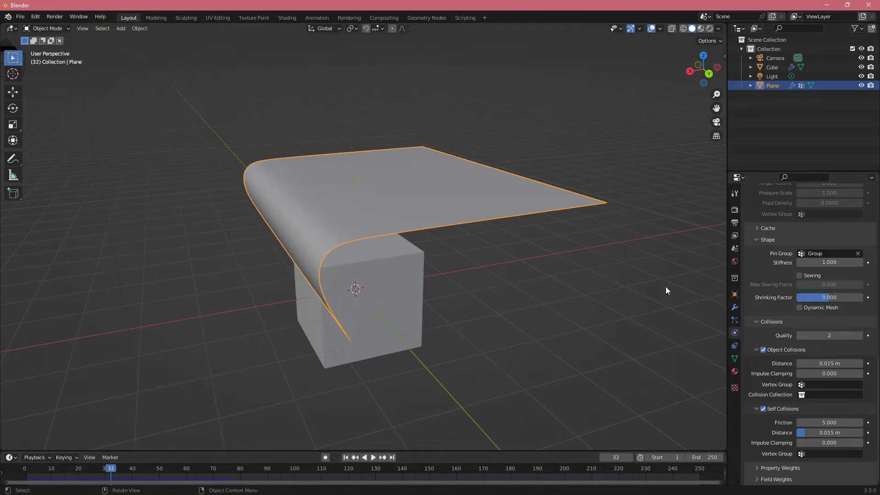
# Apply the plane's Subdivision modifier
pyautogui.click(735, 307)
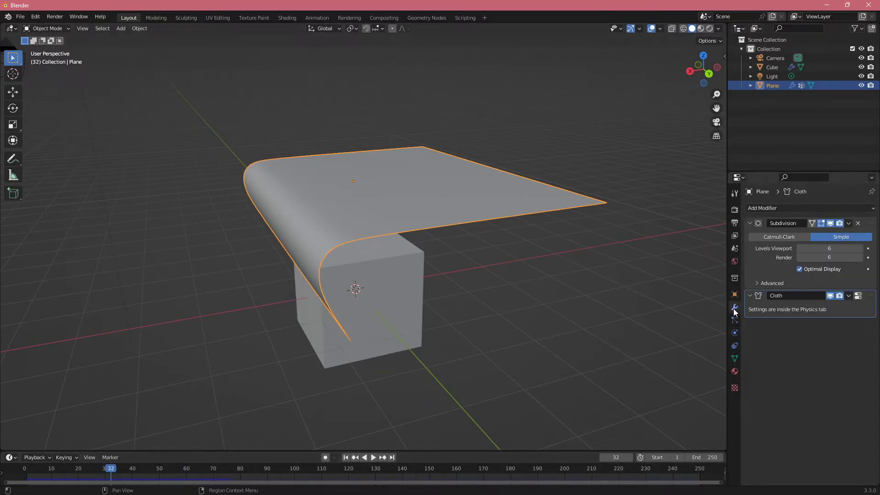
pyautogui.click(849, 223)
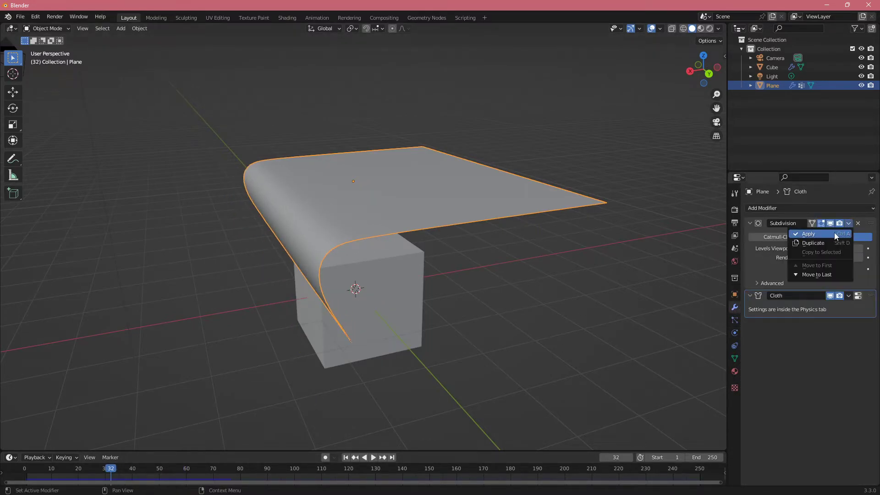
pyautogui.click(833, 232)
# Create a vertex group on the subdivided plane and assign the two corner vertices of one side edge to it
pyautogui.press('Tab')
pyautogui.moveTo(487, 265); pyautogui.dragTo(476, 273, button='middle')
pyautogui.moveTo(532, 305); pyautogui.dragTo(371, 316, button='middle')
pyautogui.click(348, 289)
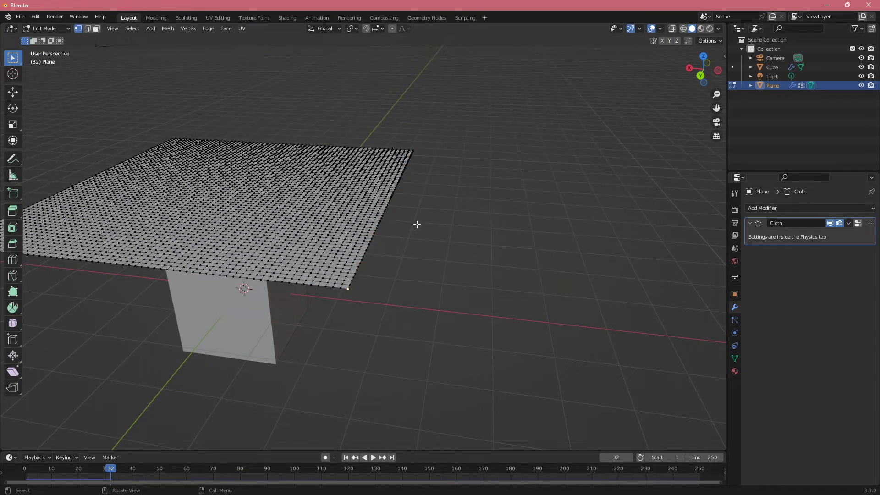
pyautogui.click(735, 358)
pyautogui.click(868, 237)
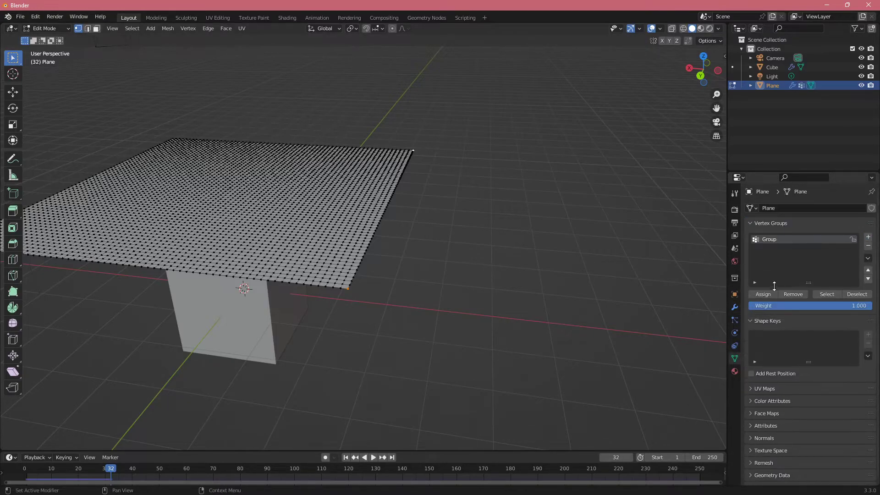
pyautogui.click(758, 293)
pyautogui.press('Tab')
# Play the cloth simulation from near the start, check how it falls over the cube, and stop at frame 23
pyautogui.press('space')
pyautogui.scroll(-3, 374, 327)
pyautogui.click(34, 468)
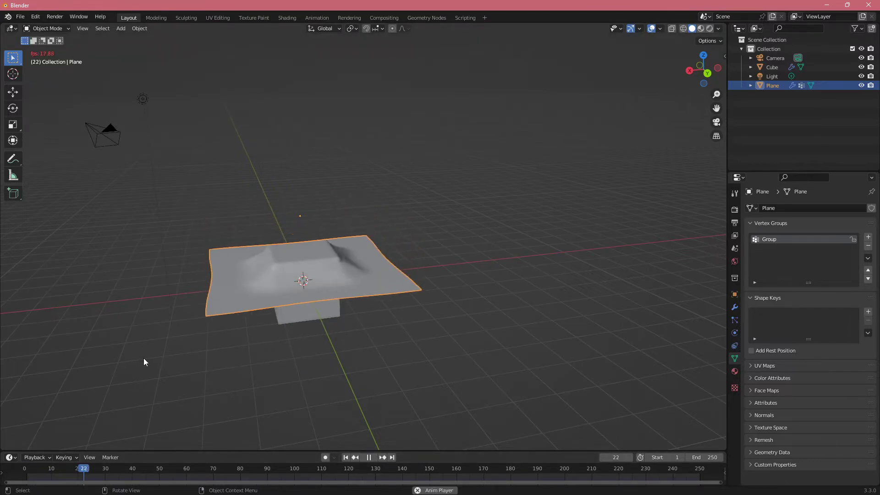
pyautogui.moveTo(73, 467); pyautogui.dragTo(88, 479)
pyautogui.press('space')
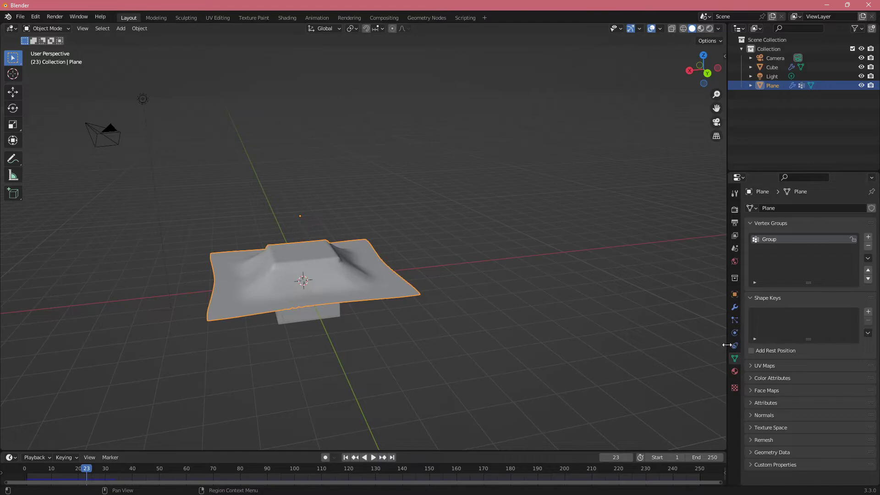
# Set the vertex group "Group" as the cloth's Pin Group in its Shape settings
pyautogui.click(734, 333)
pyautogui.scroll(-10, 794, 332)
pyautogui.scroll(-5, 794, 332)
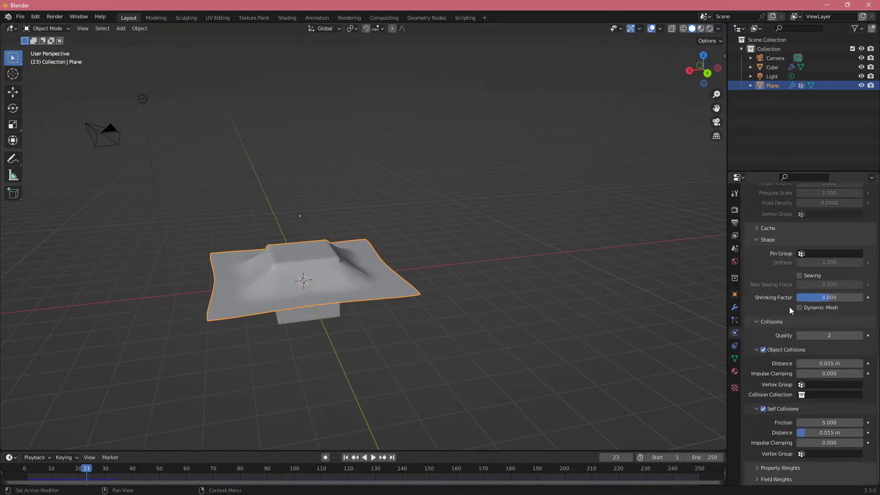
pyautogui.click(825, 254)
pyautogui.click(809, 274)
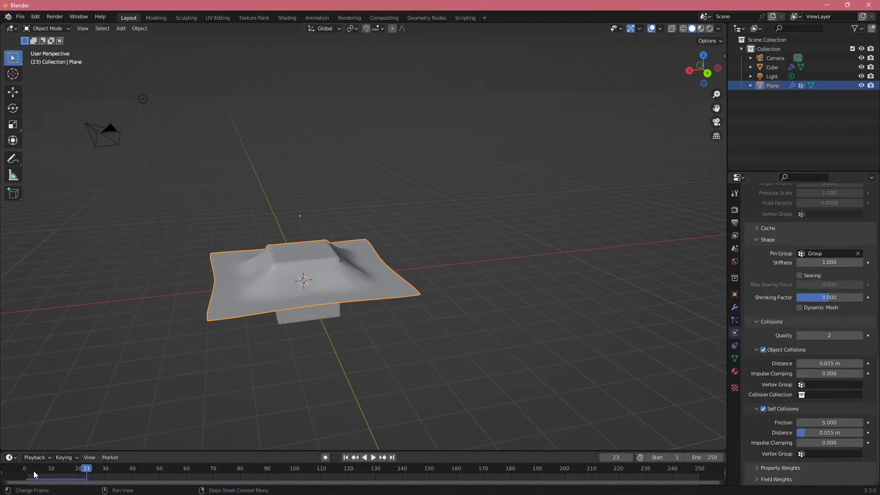
# Replay the simulation from the first frame to frame 96 and examine from several angles how the pinned cloth drapes over the cube
pyautogui.hotkey('shift', 'Left')
pyautogui.press('space')
pyautogui.moveTo(292, 311); pyautogui.dragTo(493, 307, button='middle')
pyautogui.scroll(4, 388, 295)
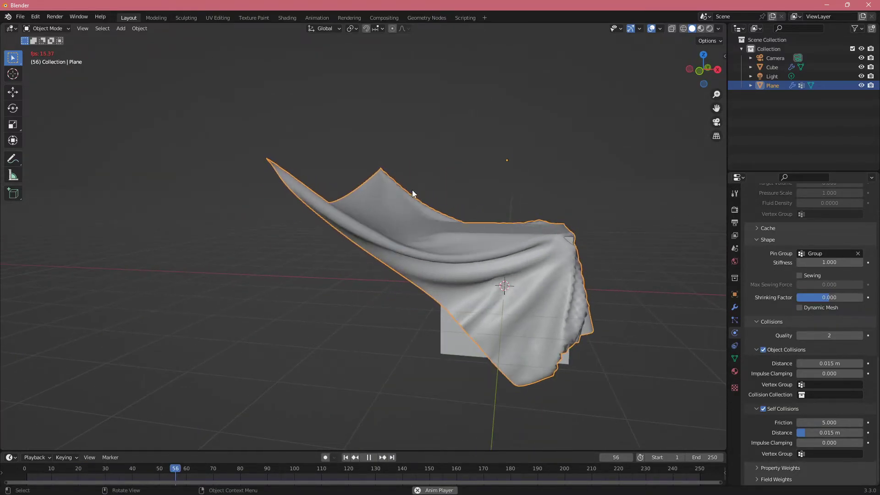
pyautogui.scroll(-3, 478, 229)
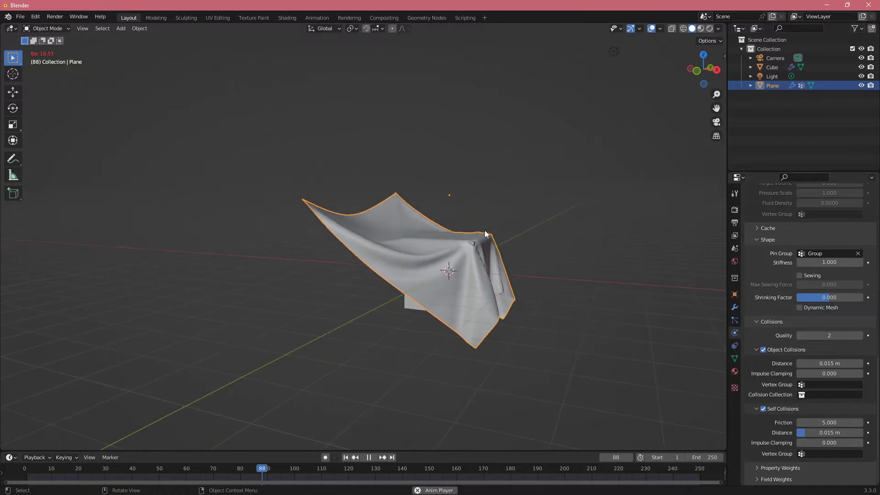
pyautogui.press('space')
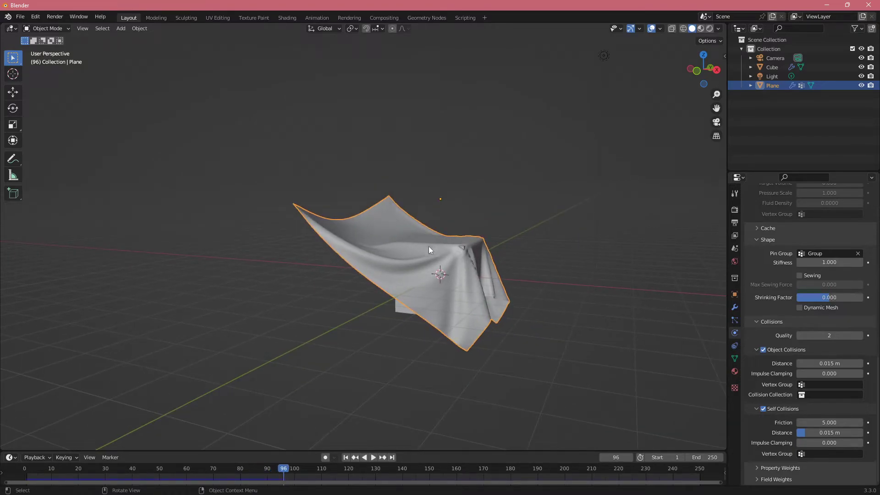
pyautogui.moveTo(428, 246)
pyautogui.mouseDown(button='middle')
pyautogui.moveTo(433, 262)
pyautogui.moveTo(375, 202)
pyautogui.moveTo(345, 244)
pyautogui.moveTo(312, 249)
pyautogui.moveTo(414, 249)
pyautogui.mouseUp(button='middle')
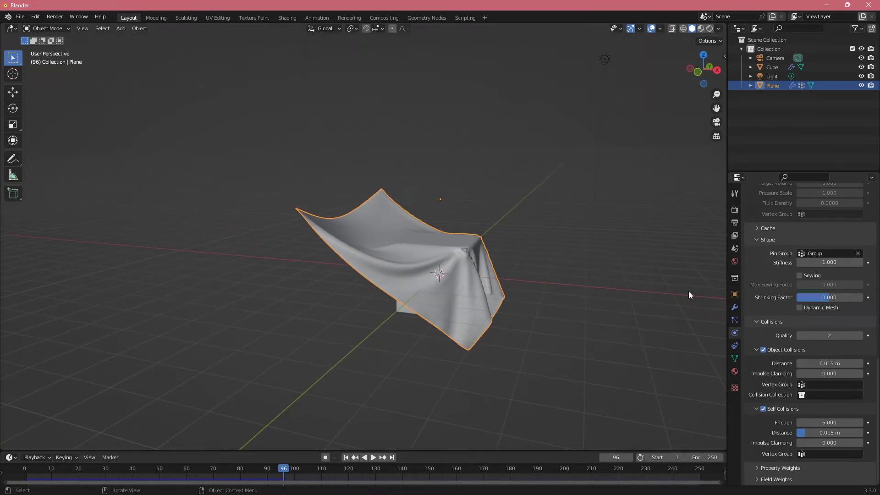
pyautogui.moveTo(429, 314); pyautogui.dragTo(358, 338, button='middle')
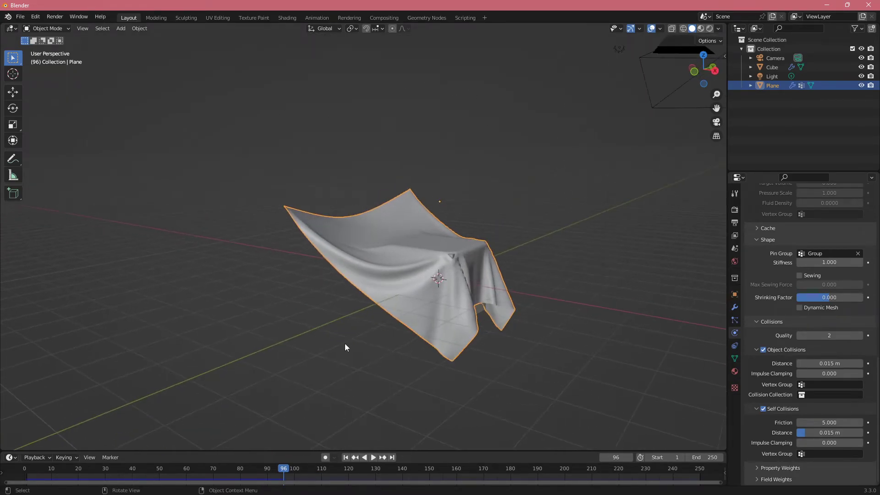
# Assign the plane's two opposite corner vertices to the vertex group "Group" so all four corners are pinned
pyautogui.click(735, 358)
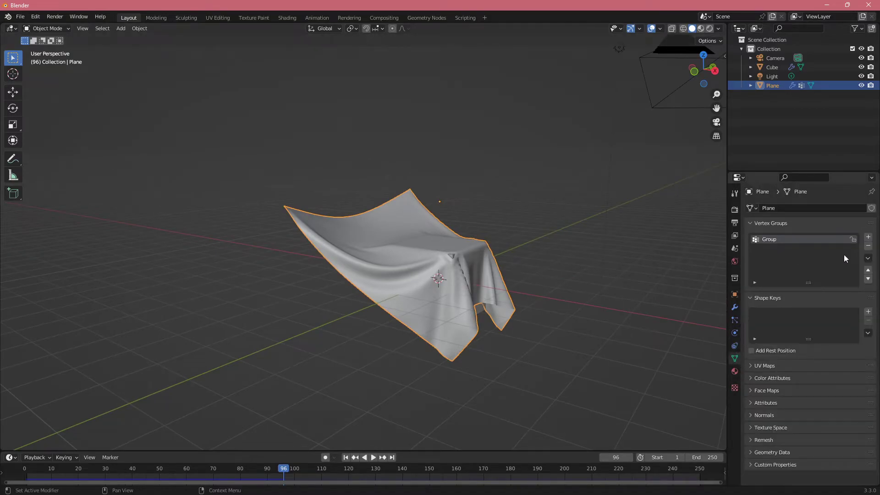
pyautogui.press('Tab')
pyautogui.moveTo(524, 294); pyautogui.dragTo(484, 327, button='middle')
pyautogui.click(475, 302)
pyautogui.click(759, 294)
pyautogui.moveTo(469, 311); pyautogui.dragTo(488, 313, button='middle')
pyautogui.press('Tab')
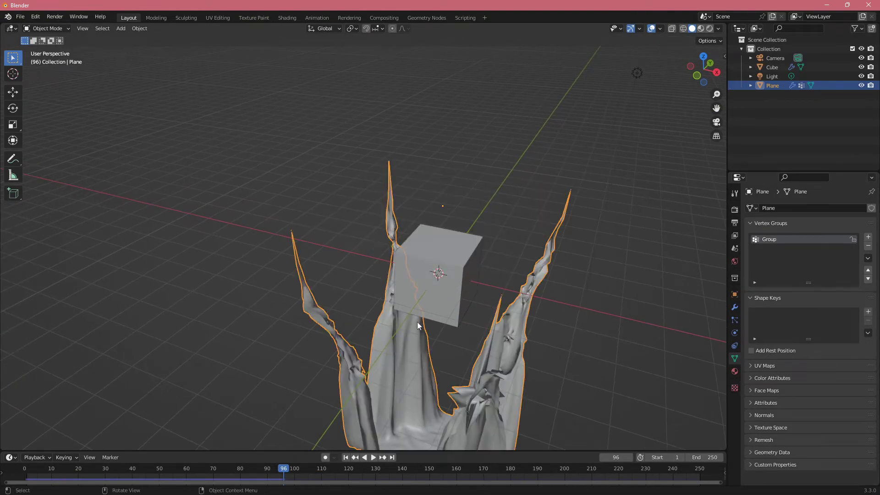
# Play the simulation with all four corners pinned to frame 54, then go back to frame 2
pyautogui.click(29, 468)
pyautogui.press('space')
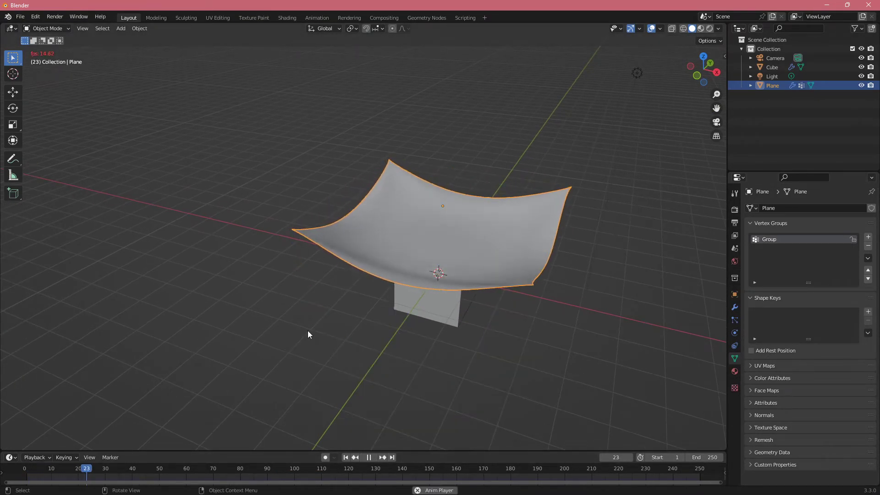
pyautogui.press('space')
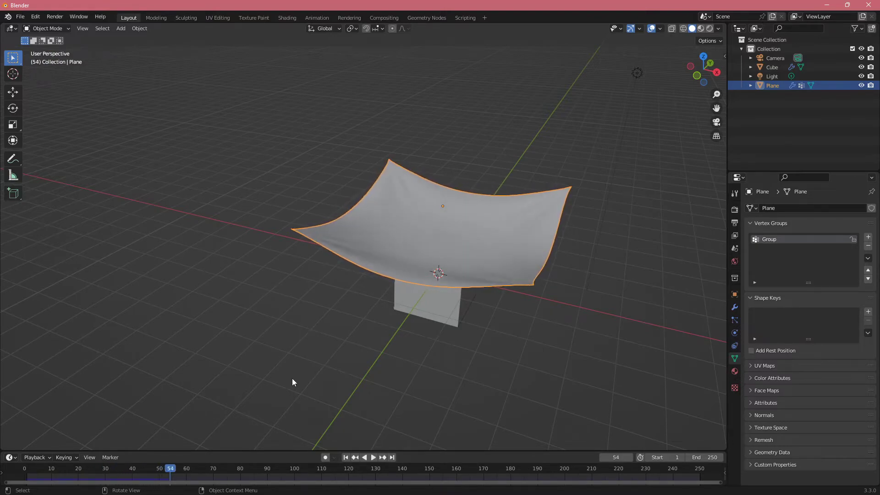
pyautogui.moveTo(24, 471); pyautogui.dragTo(29, 471)
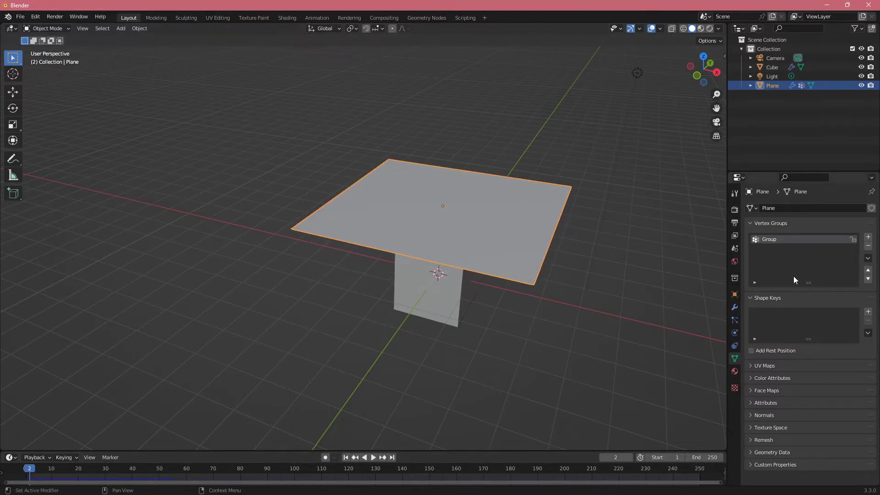
# Remove the two additional corner vertices from the vertex group and play the simulation to frame 26
pyautogui.press('Tab')
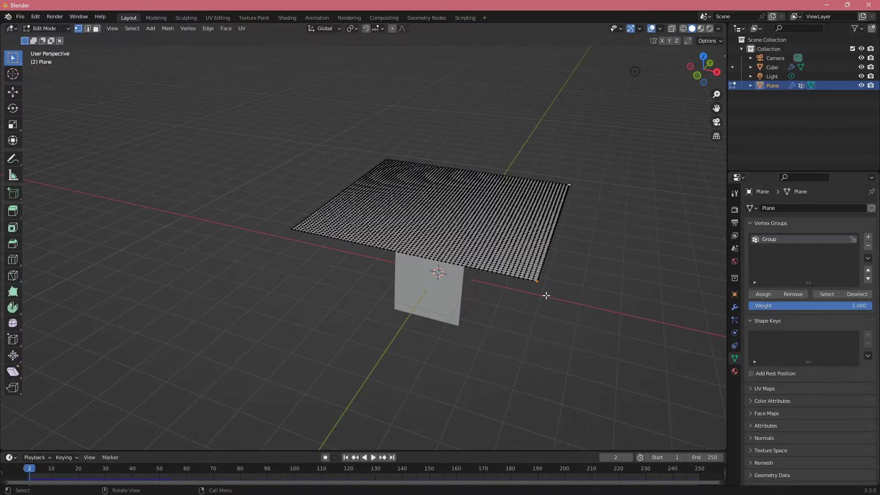
pyautogui.moveTo(573, 297); pyautogui.dragTo(485, 293, button='middle')
pyautogui.press('Tab')
pyautogui.press('space')
pyautogui.press('space')
pyautogui.moveTo(344, 345); pyautogui.dragTo(435, 339, button='middle')
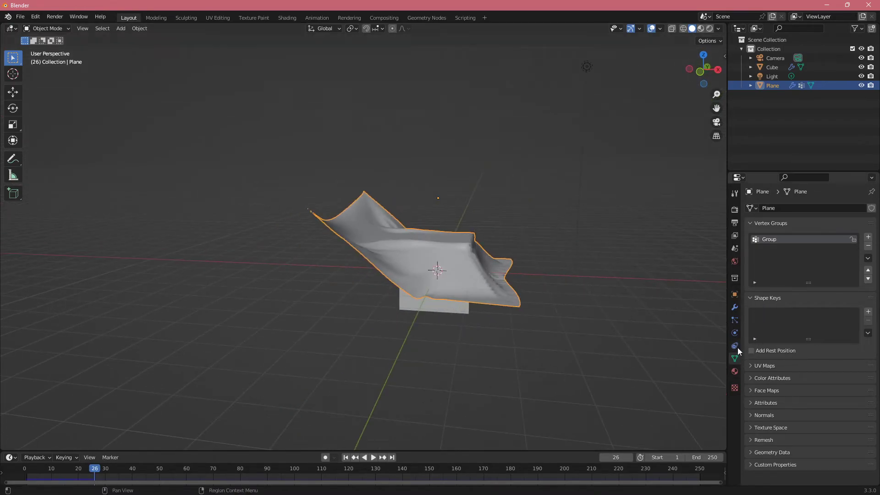
# Set the Quality of the cloth's Collisions to 3
pyautogui.click(735, 332)
pyautogui.scroll(-15, 768, 333)
pyautogui.scroll(-4, 769, 339)
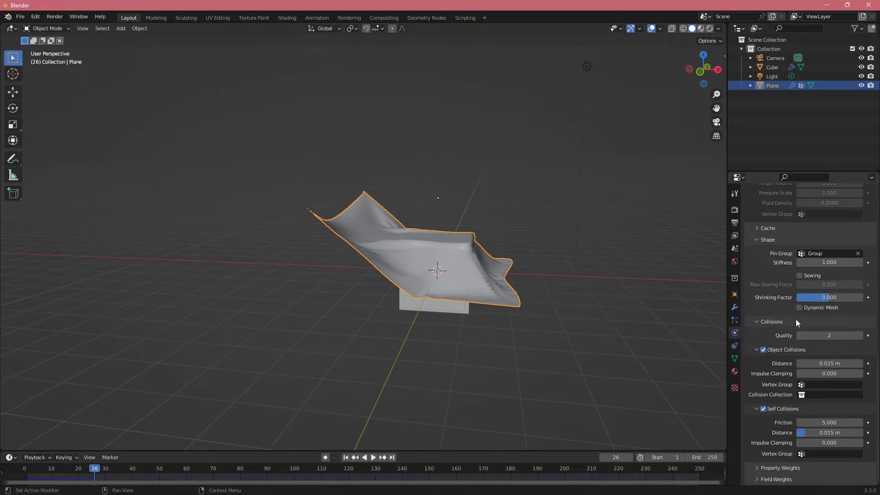
pyautogui.click(829, 339)
pyautogui.write('3')
pyautogui.press('Return')
# Replay the simulation from the start to frame 92 and examine closely how the cloth folds around the cube's edges
pyautogui.scroll(5, 480, 302)
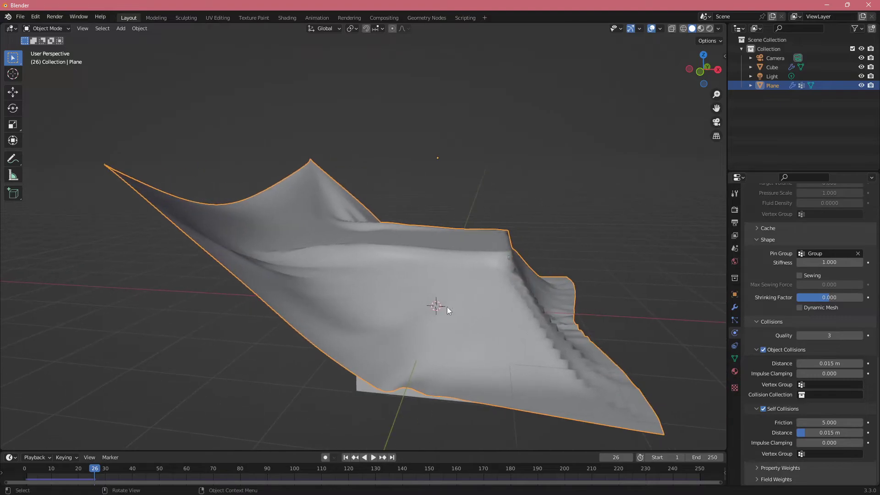
pyautogui.moveTo(403, 368)
pyautogui.mouseDown(button='middle')
pyautogui.moveTo(427, 345)
pyautogui.moveTo(396, 373)
pyautogui.mouseUp(button='middle')
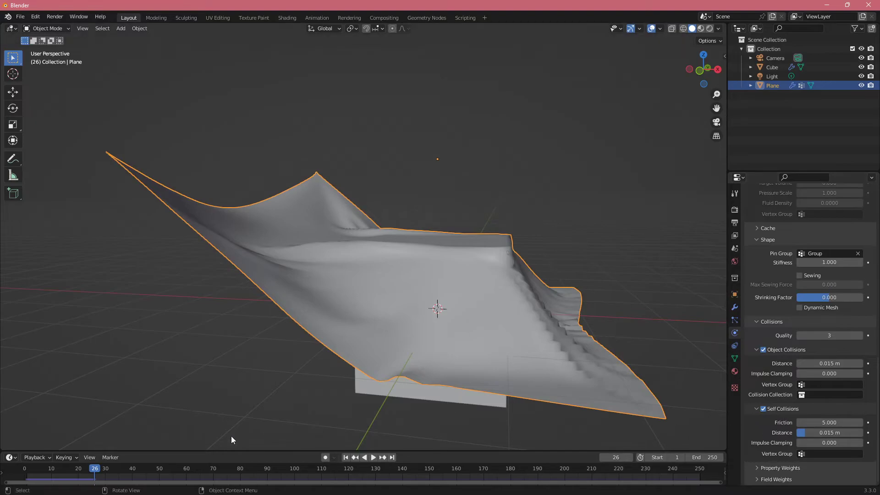
pyautogui.moveTo(78, 471); pyautogui.dragTo(13, 471)
pyautogui.press('space')
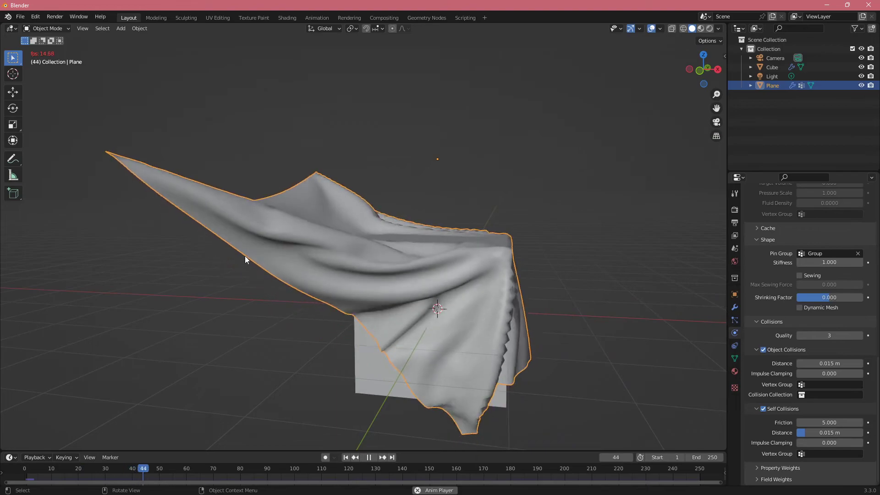
pyautogui.moveTo(424, 331); pyautogui.dragTo(450, 293, button='middle')
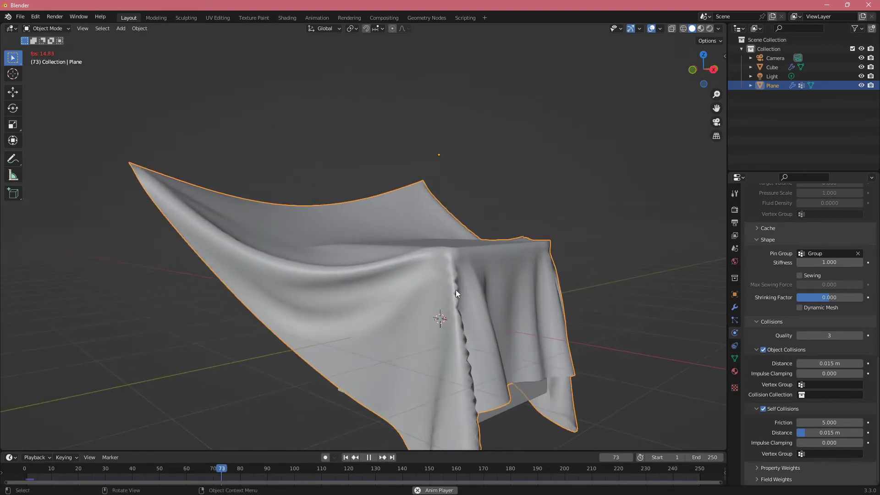
pyautogui.press('space')
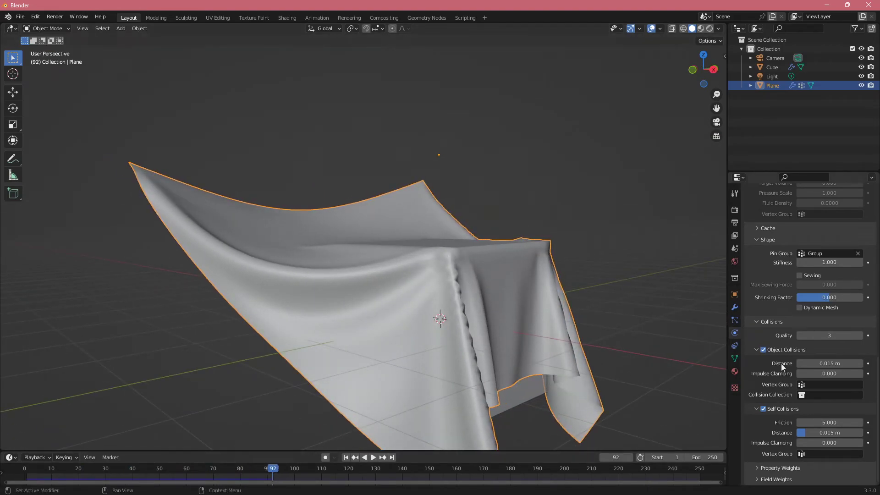
# Lower the cloth's collision Quality to 2, replay the simulation from the start, and go back to frame 30 for comparison
pyautogui.click(800, 335)
pyautogui.hotkey('shift', 'Left')
pyautogui.press('space')
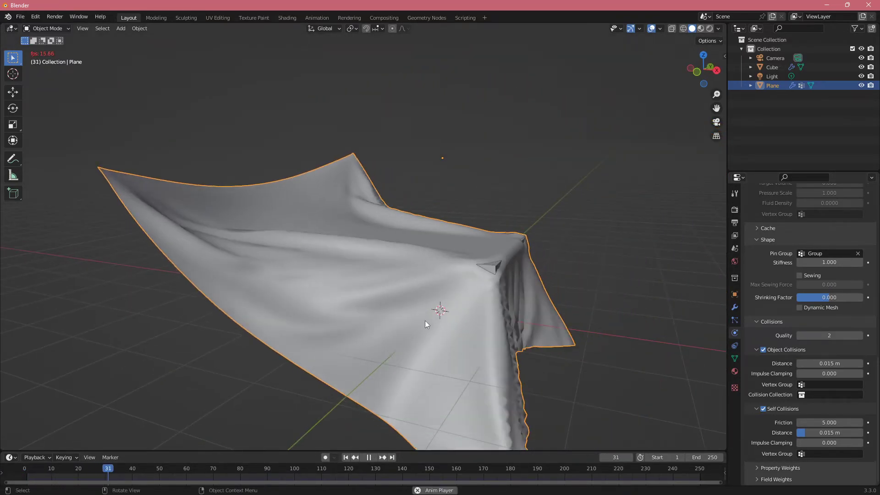
pyautogui.press('space')
pyautogui.moveTo(130, 470); pyautogui.dragTo(105, 470)
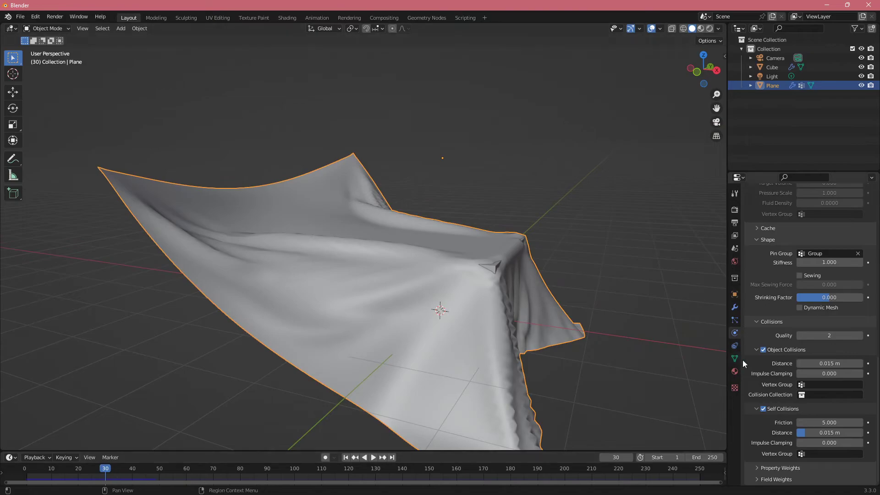
# Raise the cloth's collision Quality to 3 and replay the simulation from the start to frame 55
pyautogui.click(858, 335)
pyautogui.hotkey('shift', 'Left')
pyautogui.press('space')
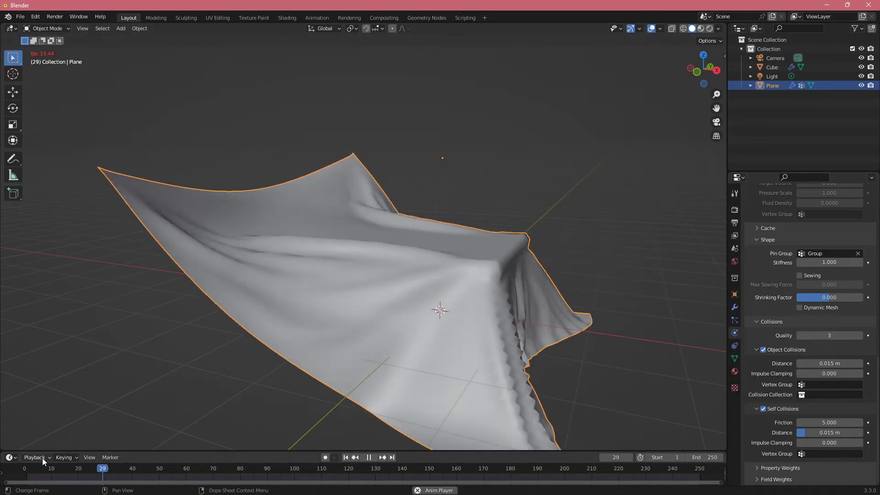
pyautogui.press('space')
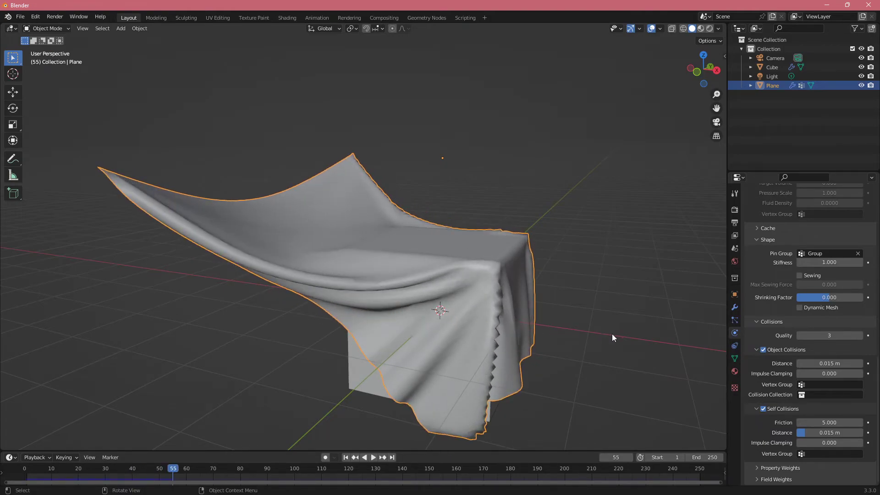
# Expand the cloth's Field Weights and examine which forces can influence the cloth
pyautogui.click(772, 479)
pyautogui.scroll(-8, 772, 478)
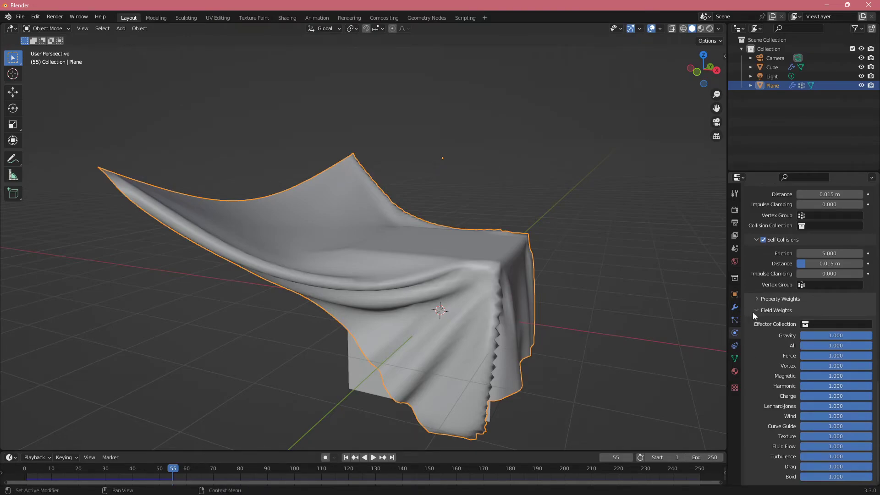
pyautogui.scroll(-5, 435, 300)
pyautogui.moveTo(452, 289); pyautogui.dragTo(412, 304, button='middle')
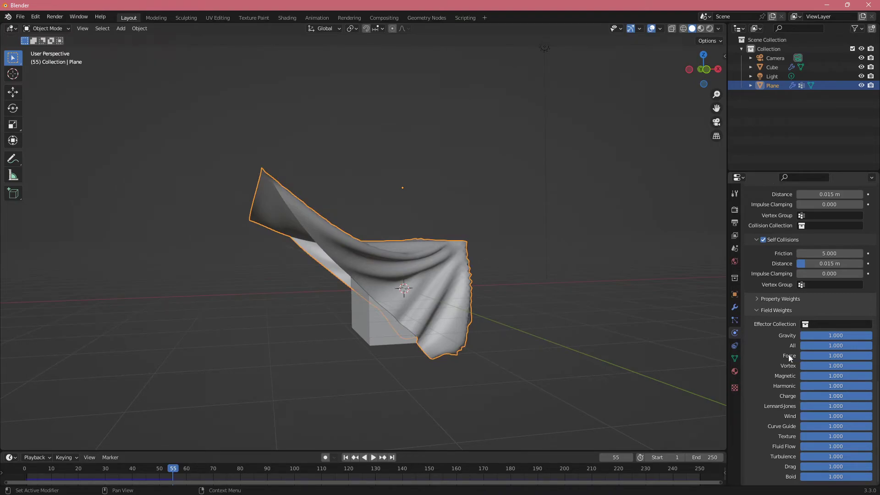
# Add a Wind force field and move it out to the cube's side beneath the pinned edge of the cloth
pyautogui.moveTo(369, 364); pyautogui.dragTo(361, 347, button='middle')
pyautogui.moveTo(338, 298); pyautogui.dragTo(357, 324, button='middle')
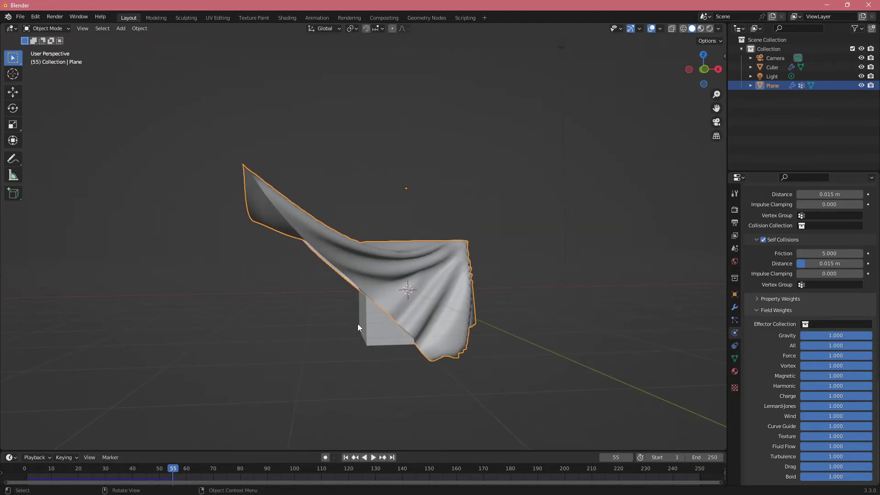
pyautogui.hotkey('shift', 'a')
pyautogui.moveTo(340, 471)
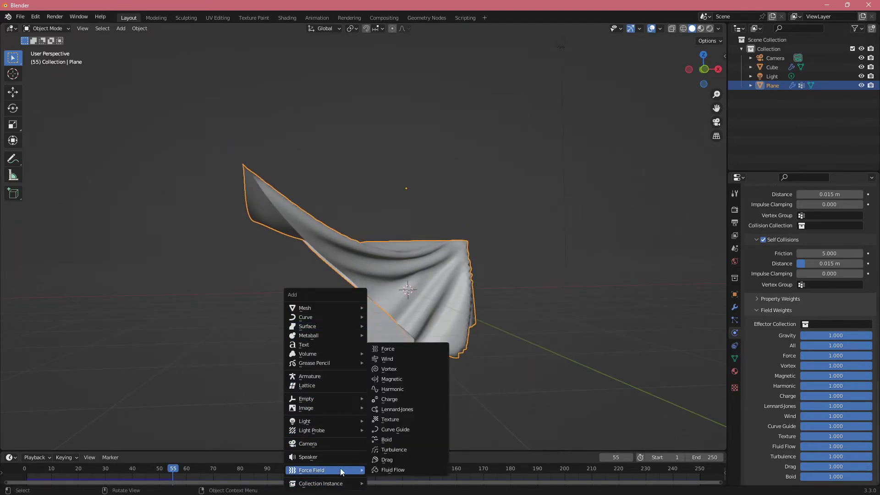
pyautogui.click(402, 359)
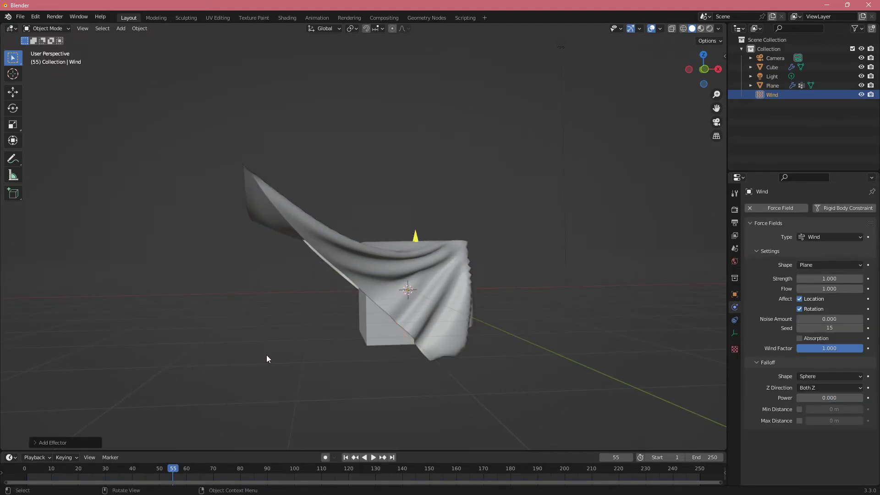
pyautogui.press('g')
pyautogui.click(117, 336)
# Rotate the Wind force field to blow diagonally upward at the cloth and reposition it closer below the pinned edge
pyautogui.press('r')
pyautogui.click(295, 366)
pyautogui.moveTo(295, 366); pyautogui.dragTo(259, 347, button='middle')
pyautogui.press('r')
pyautogui.click(504, 350)
pyautogui.press('g')
pyautogui.click(330, 359)
pyautogui.moveTo(416, 316); pyautogui.dragTo(400, 333, button='middle')
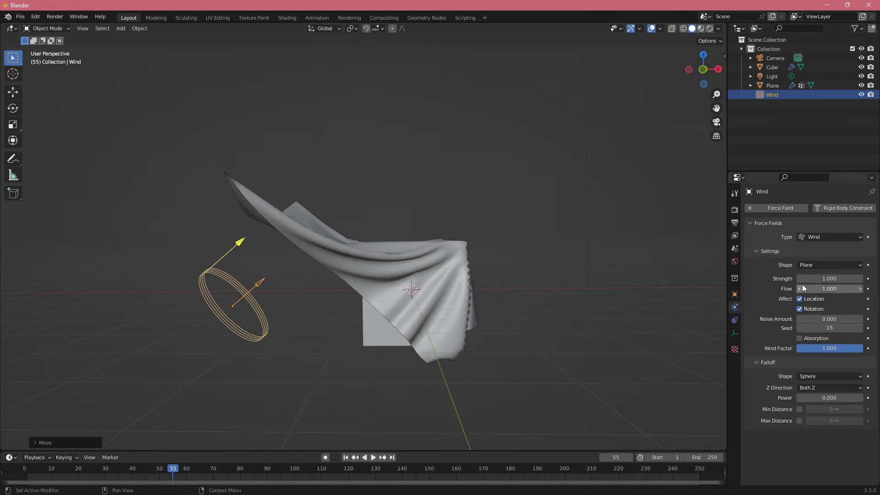
# Set the Wind force field's Strength to 200
pyautogui.click(832, 277)
pyautogui.write('25')
pyautogui.write('0')
pyautogui.press('Return')
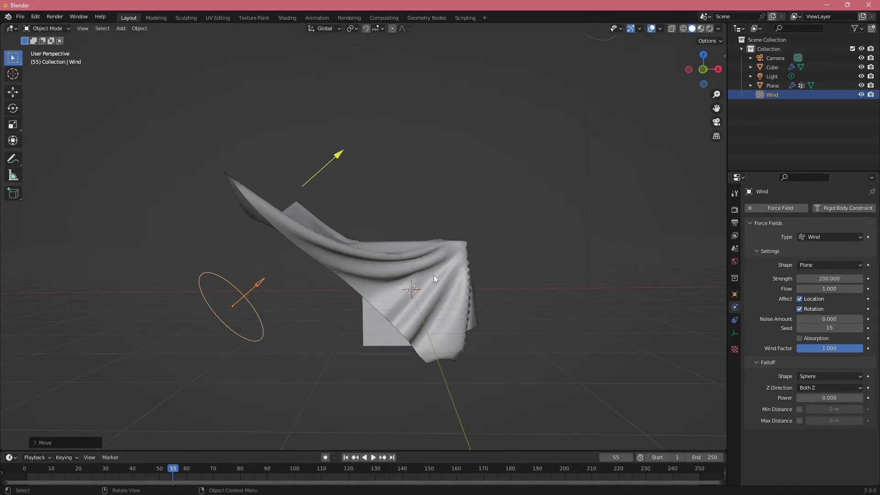
# Select the cloth plane and play its simulation from the start to examine the effect of the wind
pyautogui.click(337, 257)
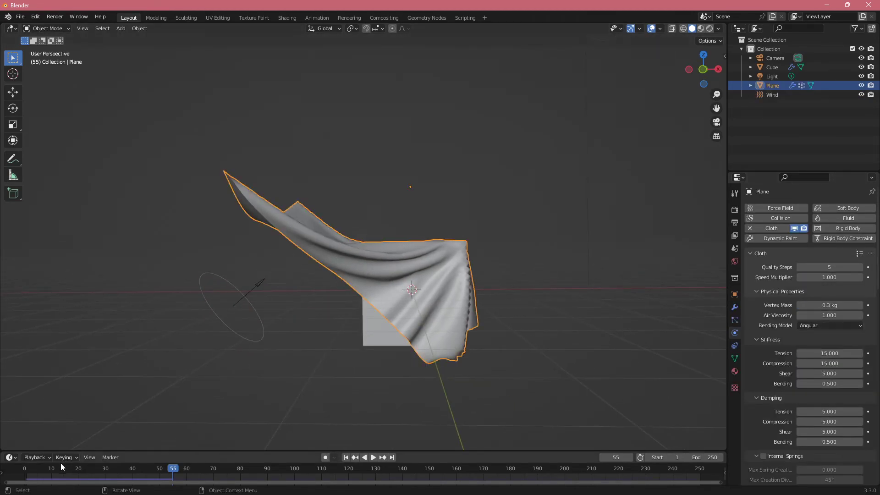
pyautogui.hotkey('shift', 'Left')
pyautogui.press('space')
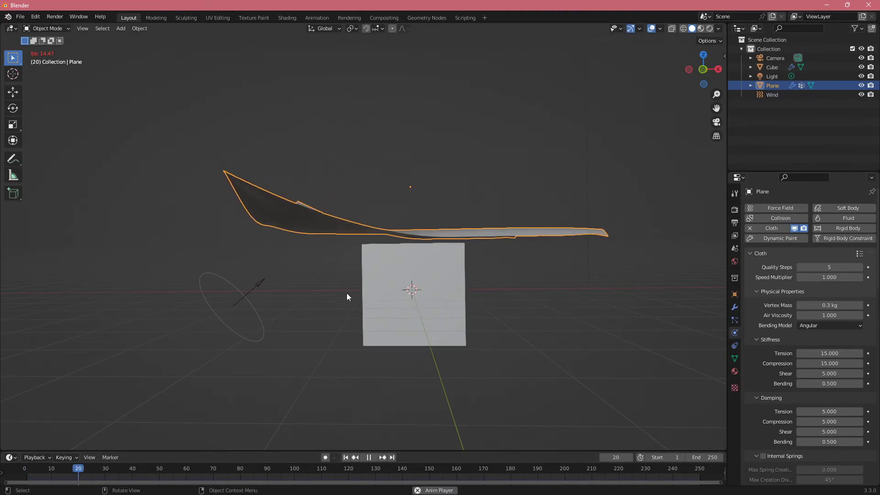
pyautogui.scroll(-2, 357, 301)
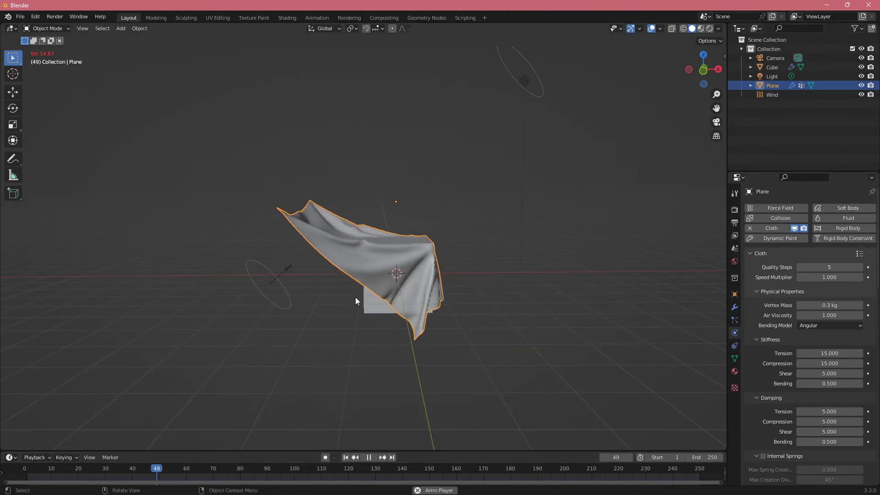
pyautogui.press('space')
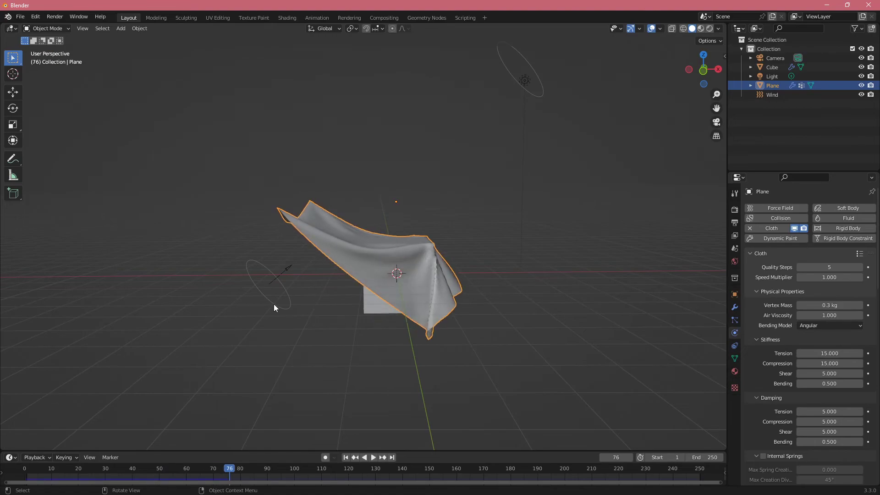
# Set the Wind force field's Strength to 600
pyautogui.click(276, 304)
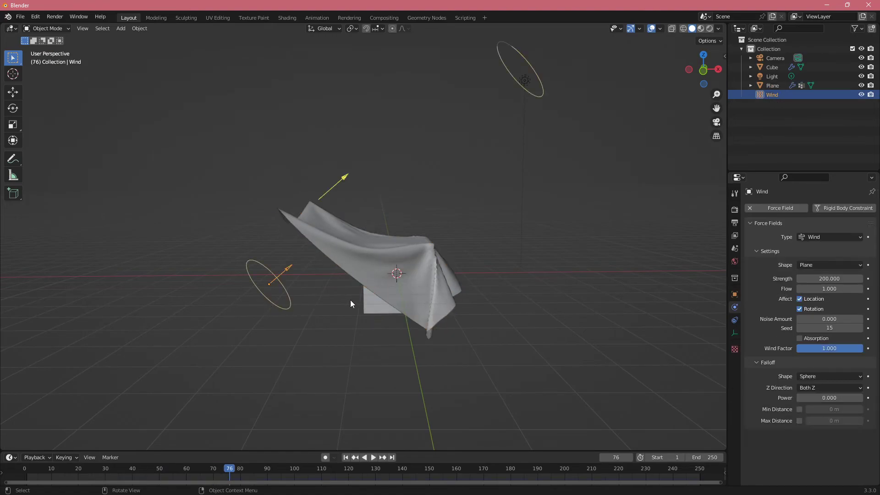
pyautogui.click(827, 279)
pyautogui.write('600')
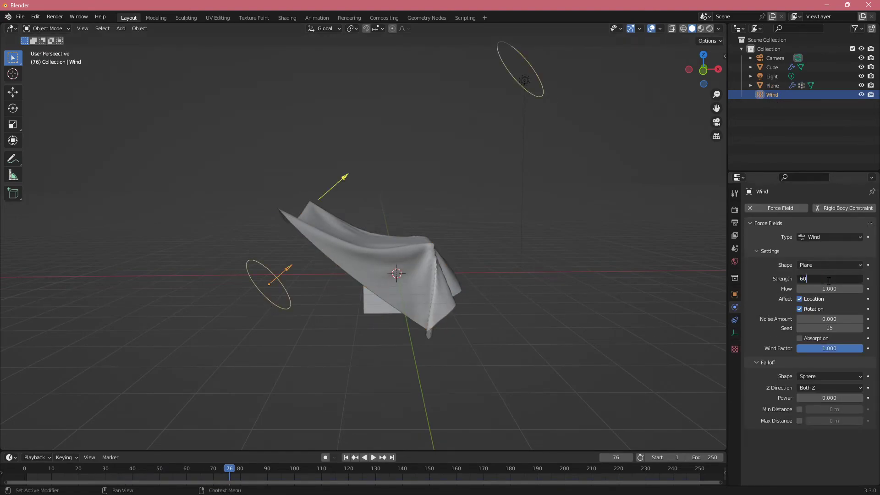
pyautogui.press('Return')
# Replay the simulation from the start to examine how the stronger wind moves the cloth
pyautogui.click(6, 471)
pyautogui.press('space')
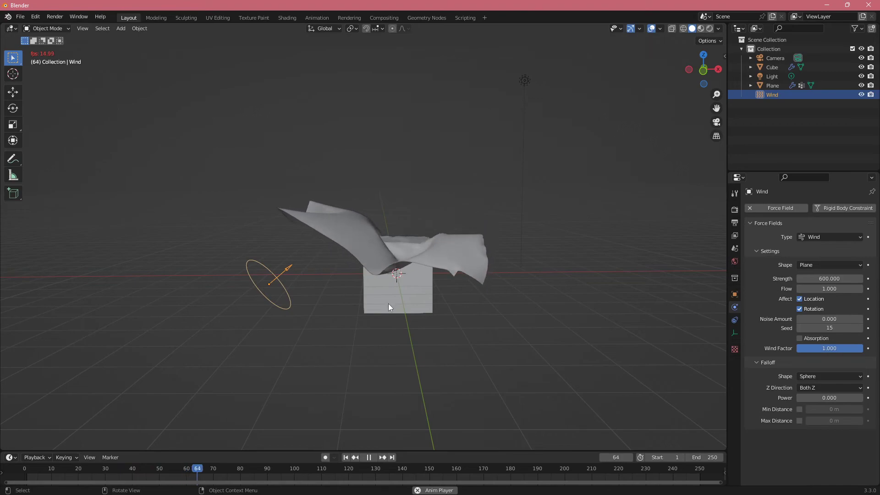
pyautogui.moveTo(389, 303)
pyautogui.mouseDown(button='middle')
pyautogui.moveTo(417, 286)
pyautogui.moveTo(398, 288)
pyautogui.moveTo(391, 300)
pyautogui.mouseUp(button='middle')
pyautogui.press('space')
# Set the Wind weight in the cloth plane's Field Weights to 0.5
pyautogui.click(389, 223)
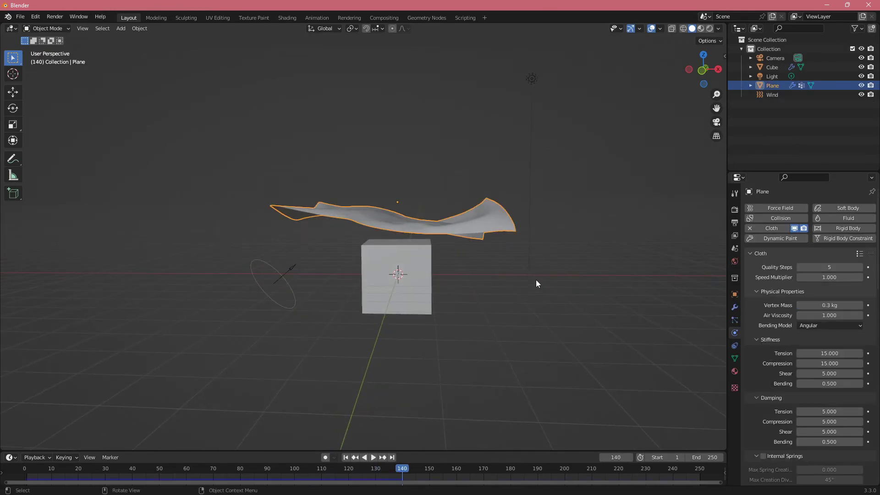
pyautogui.scroll(-6, 789, 354)
pyautogui.scroll(-15, 788, 352)
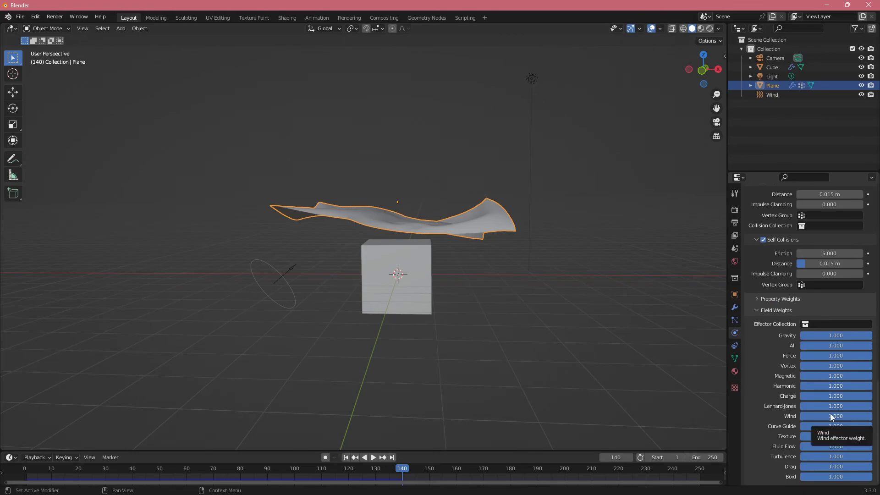
pyautogui.click(830, 415)
pyautogui.write('0.5')
pyautogui.press('Return')
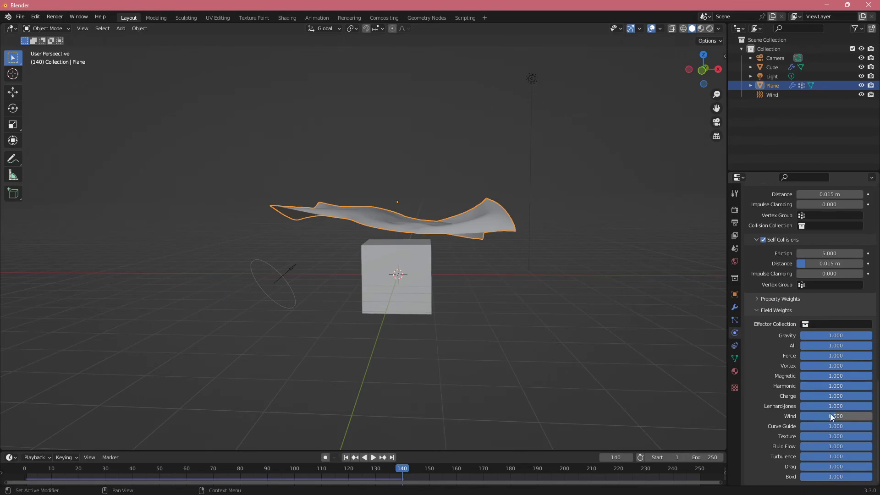
# Replay the simulation from the start to examine the cloth with the reduced Wind weight
pyautogui.hotkey('shift', 'Left')
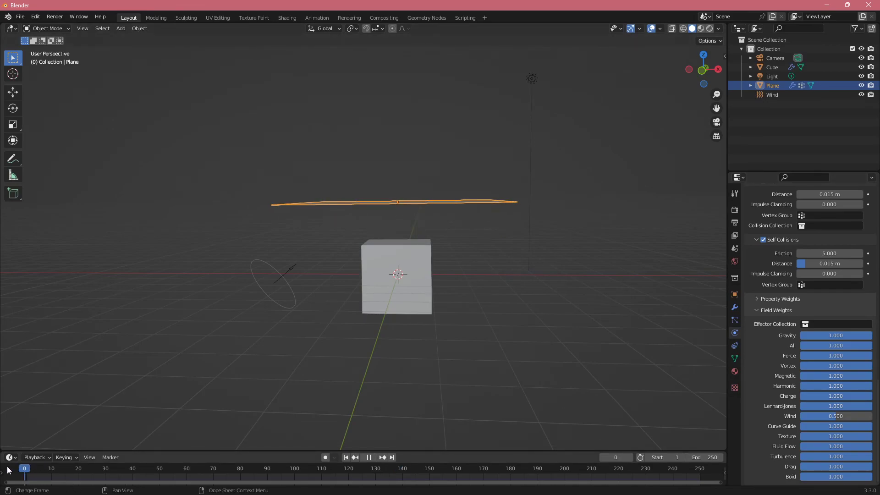
pyautogui.press('space')
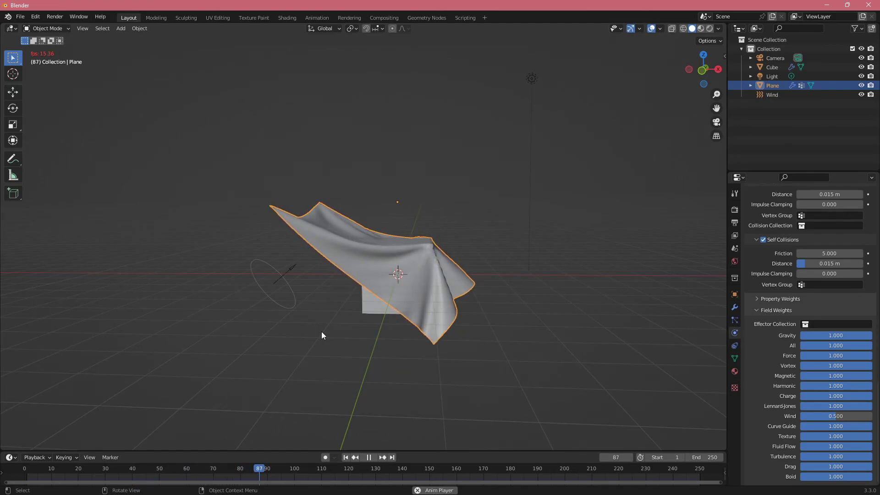
pyautogui.press('space')
# Set the Wind weight in the cloth's Field Weights back to 1
pyautogui.click(834, 414)
pyautogui.write('1')
pyautogui.press('Return')
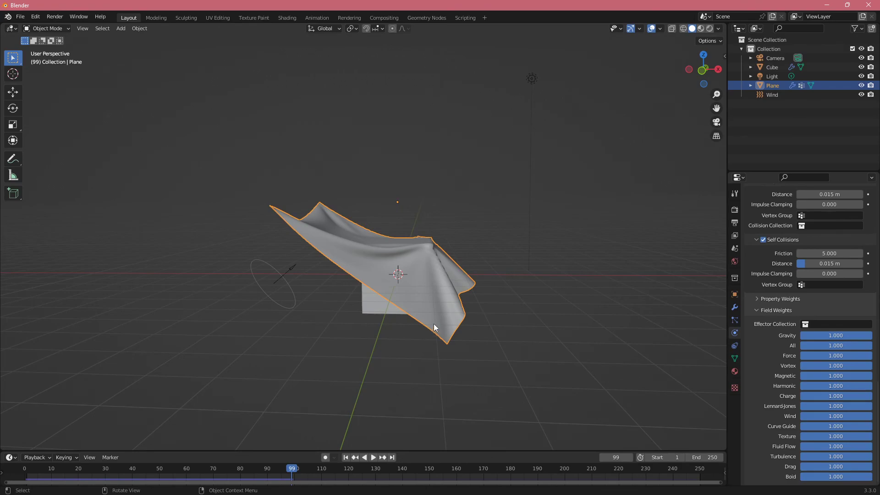
pyautogui.moveTo(434, 324); pyautogui.dragTo(714, 392, button='middle')
pyautogui.scroll(5, 815, 374)
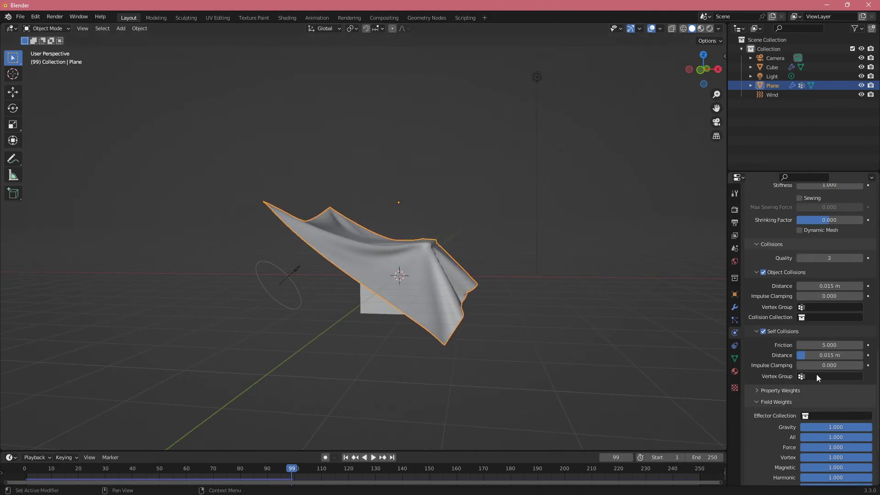
pyautogui.scroll(15, 816, 374)
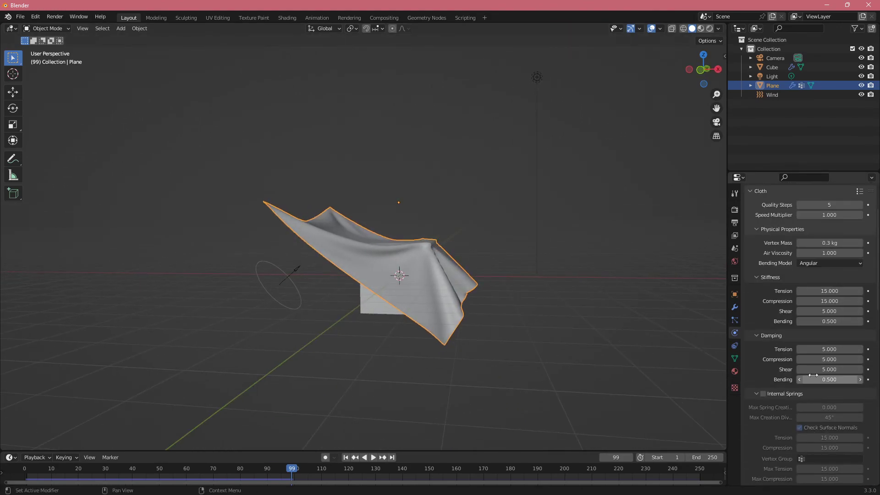
pyautogui.scroll(-3, 812, 375)
pyautogui.moveTo(411, 393); pyautogui.dragTo(390, 376, button='middle')
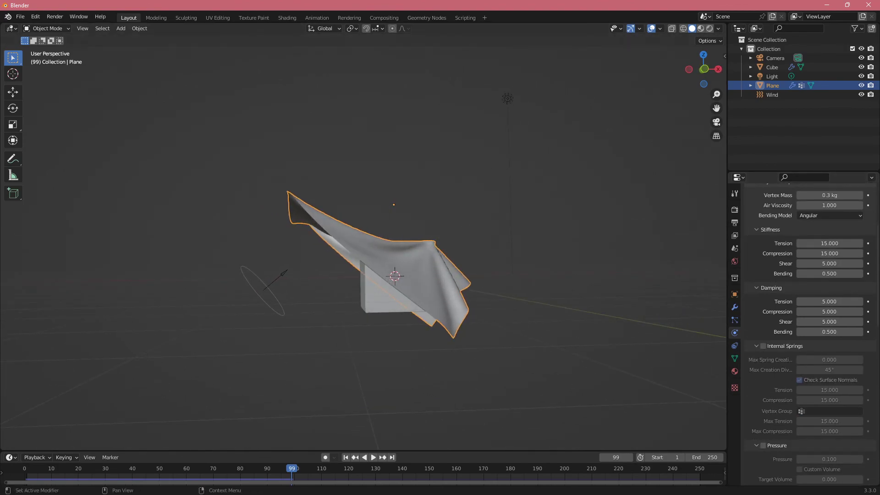